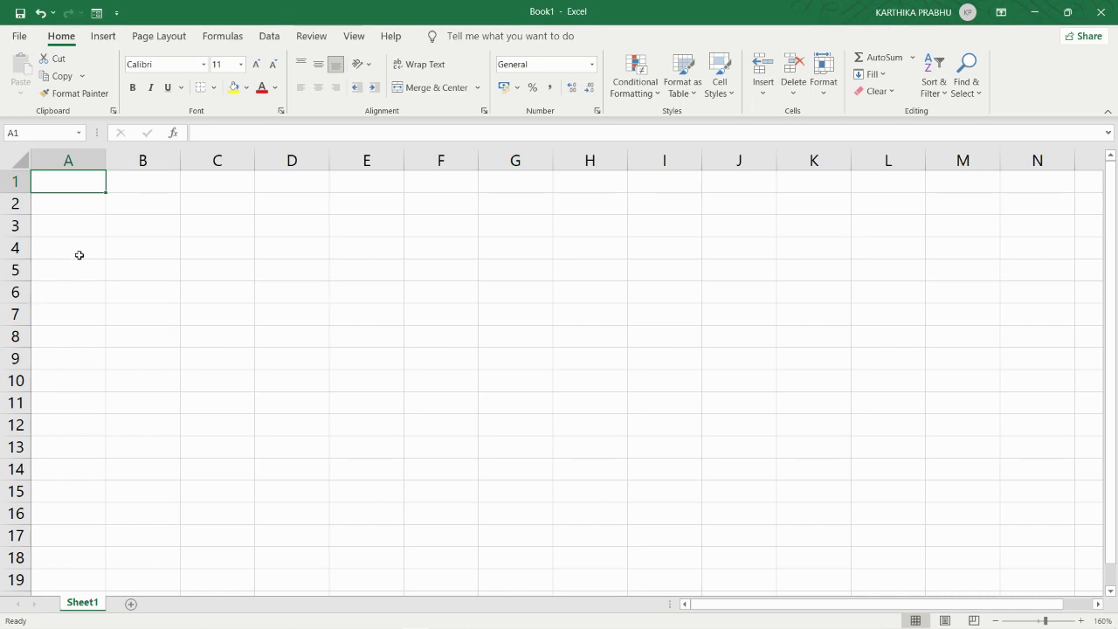
pyautogui.scroll(1, 78, 254)
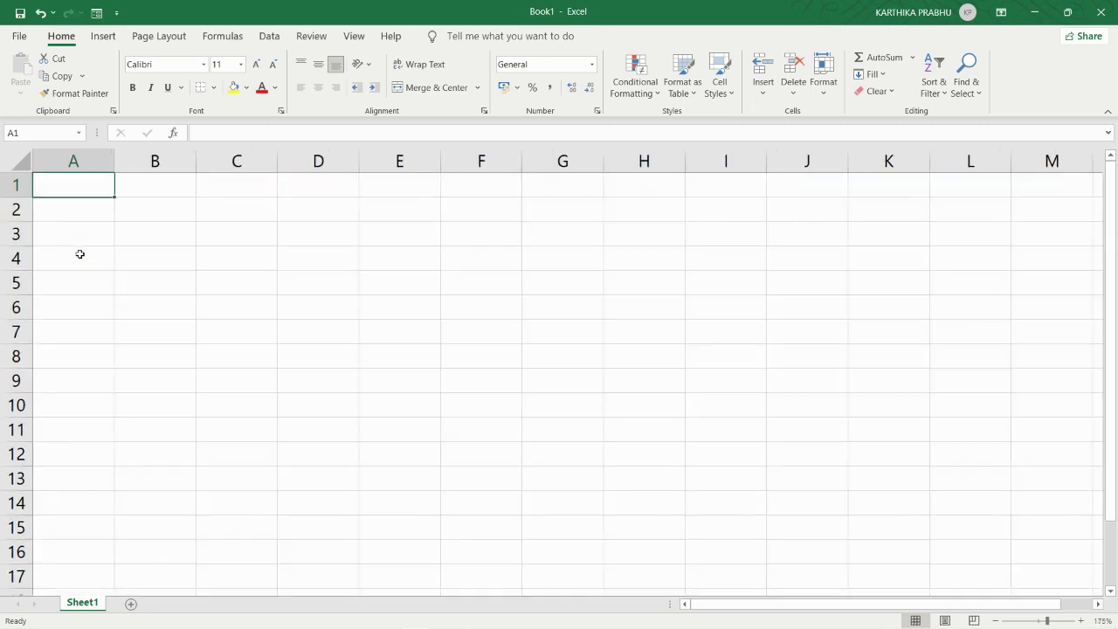
pyautogui.scroll(1, 79, 254)
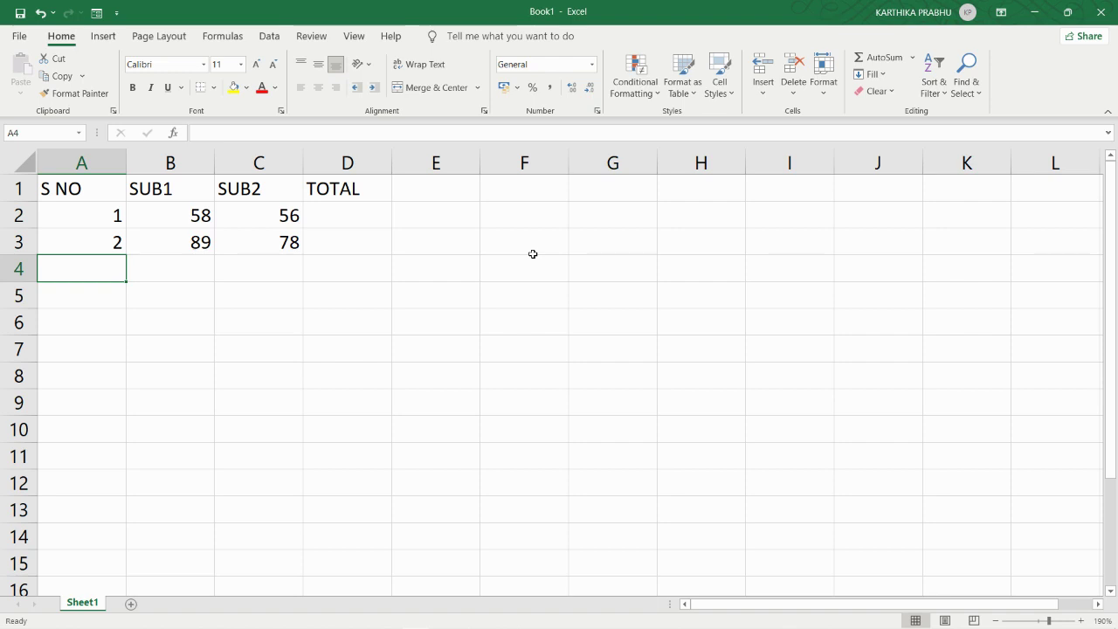
pyautogui.press('Right')
pyautogui.press('Right')
pyautogui.press('Right')
pyautogui.press('Down')
pyautogui.press('Down')
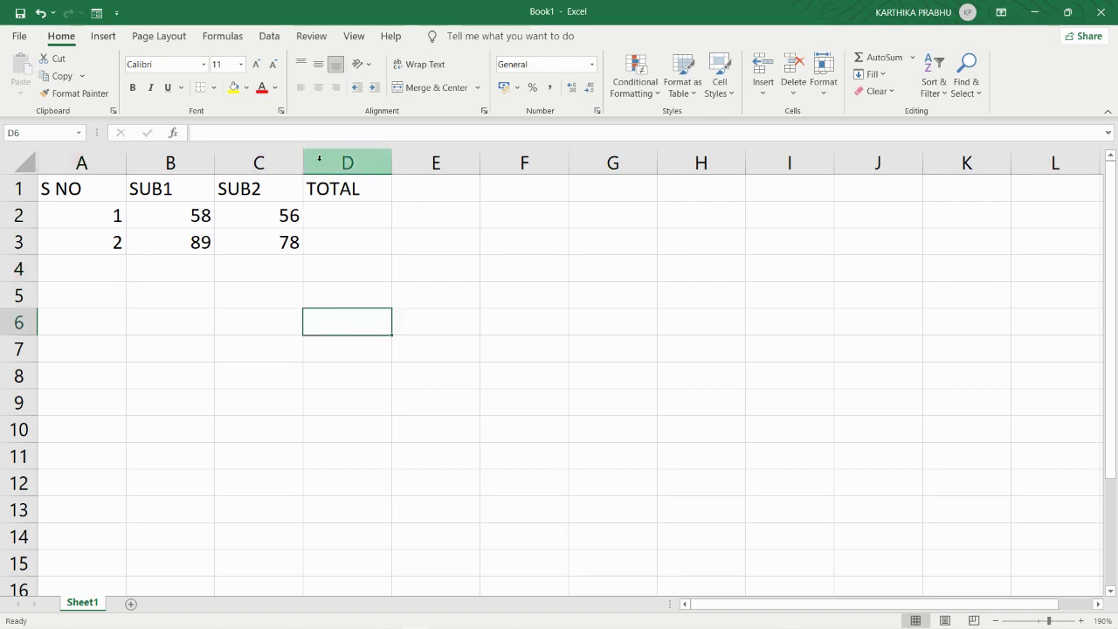
# - Insert a blank column immediately before the TOTAL column
pyautogui.click(288, 159)
pyautogui.click(346, 162)
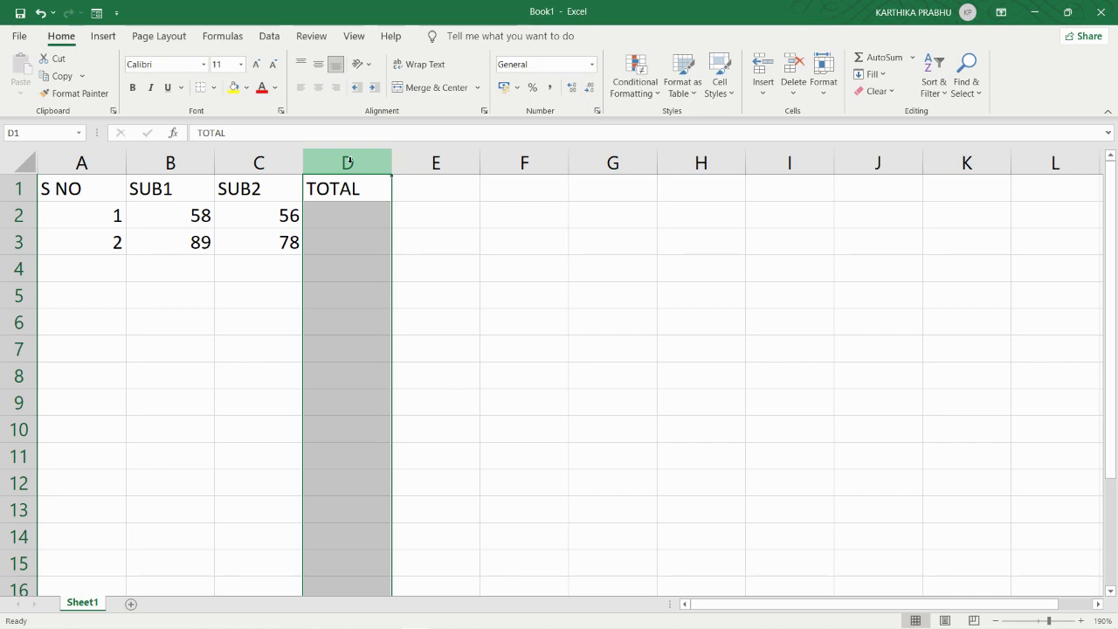
pyautogui.moveTo(357, 162); pyautogui.dragTo(360, 164)
pyautogui.rightClick(363, 168)
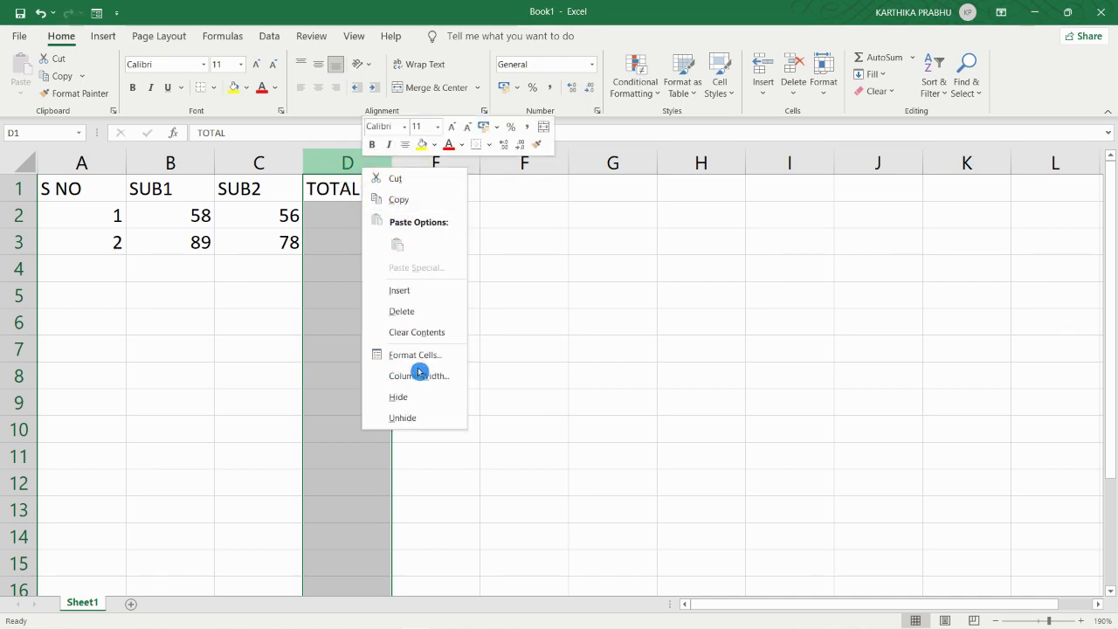
pyautogui.click(414, 294)
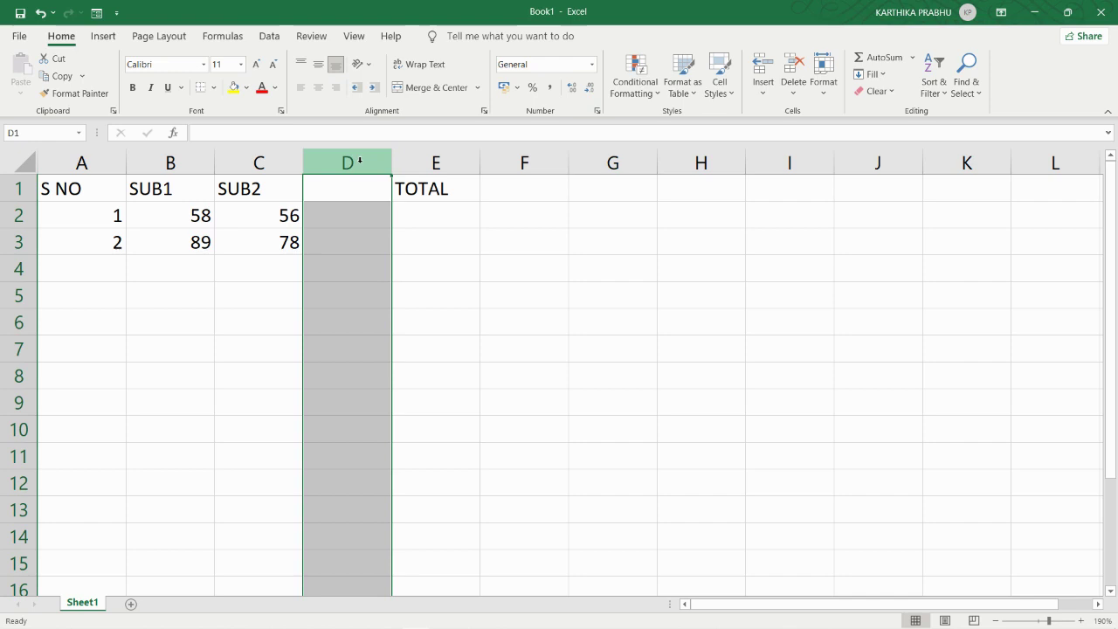
# - Fill the blank column D with the heading SUB3 and the marks 78 and 85 below it
pyautogui.click(424, 189)
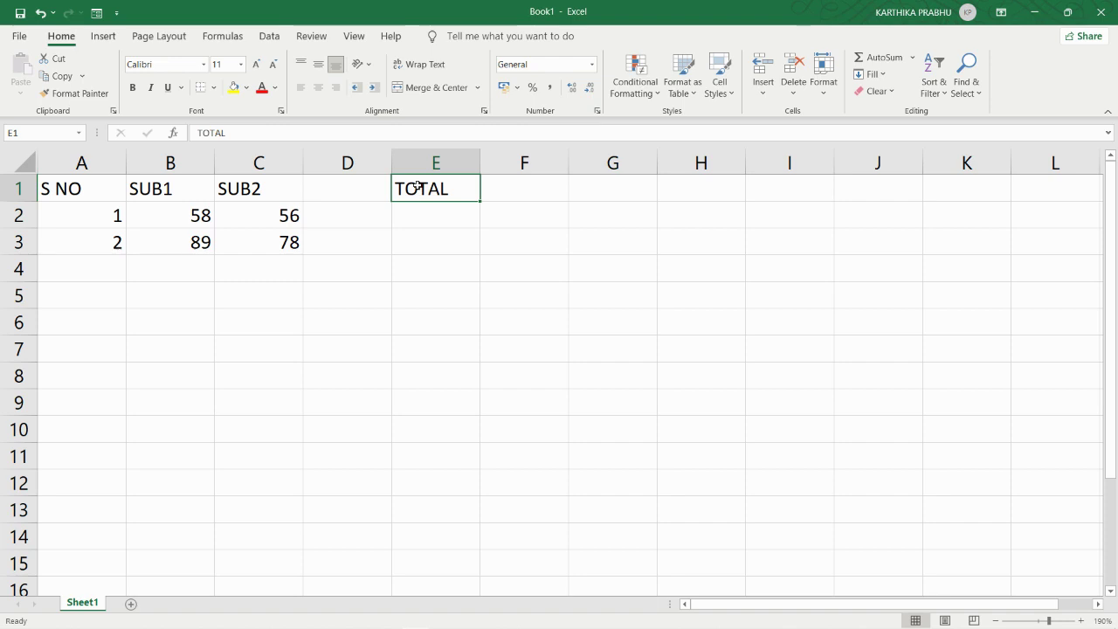
pyautogui.click(359, 166)
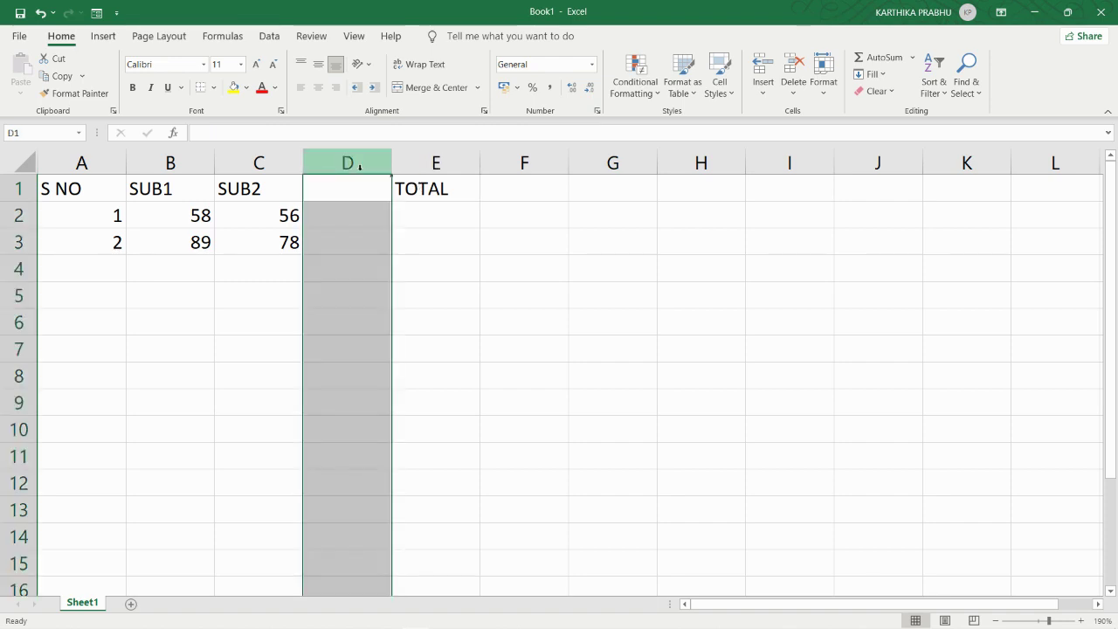
pyautogui.click(360, 184)
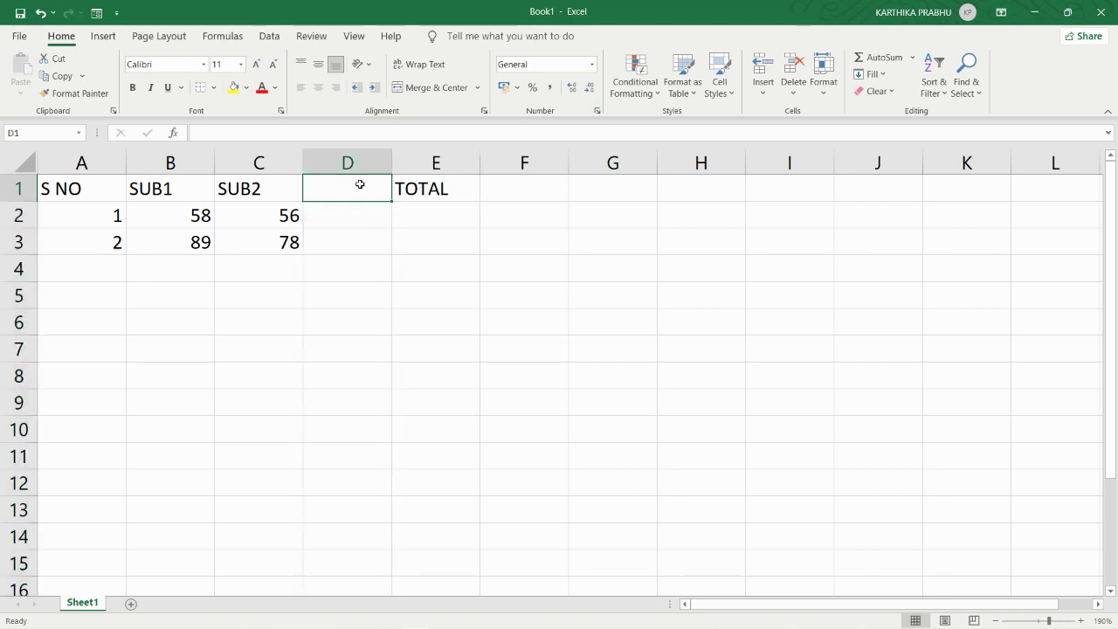
pyautogui.write('SUB3')
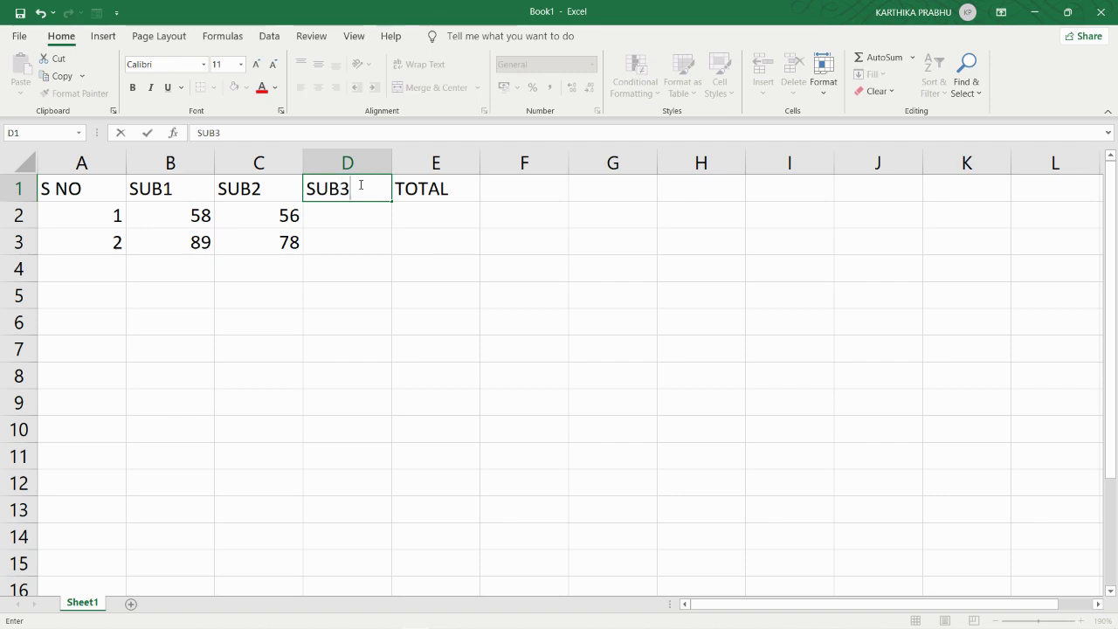
pyautogui.press('Return')
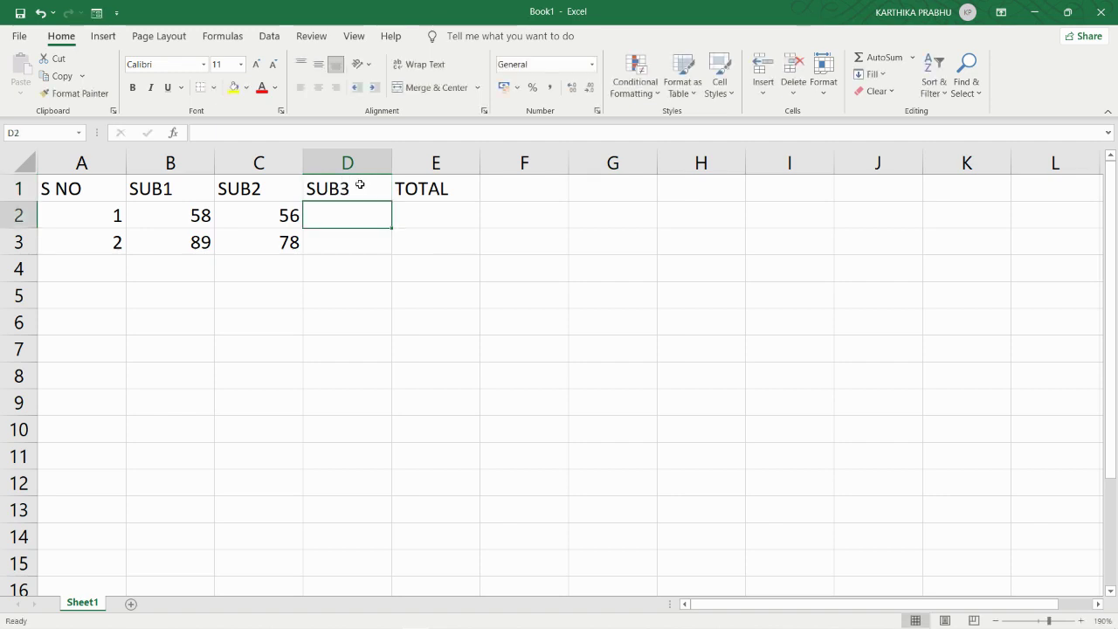
pyautogui.write('78')
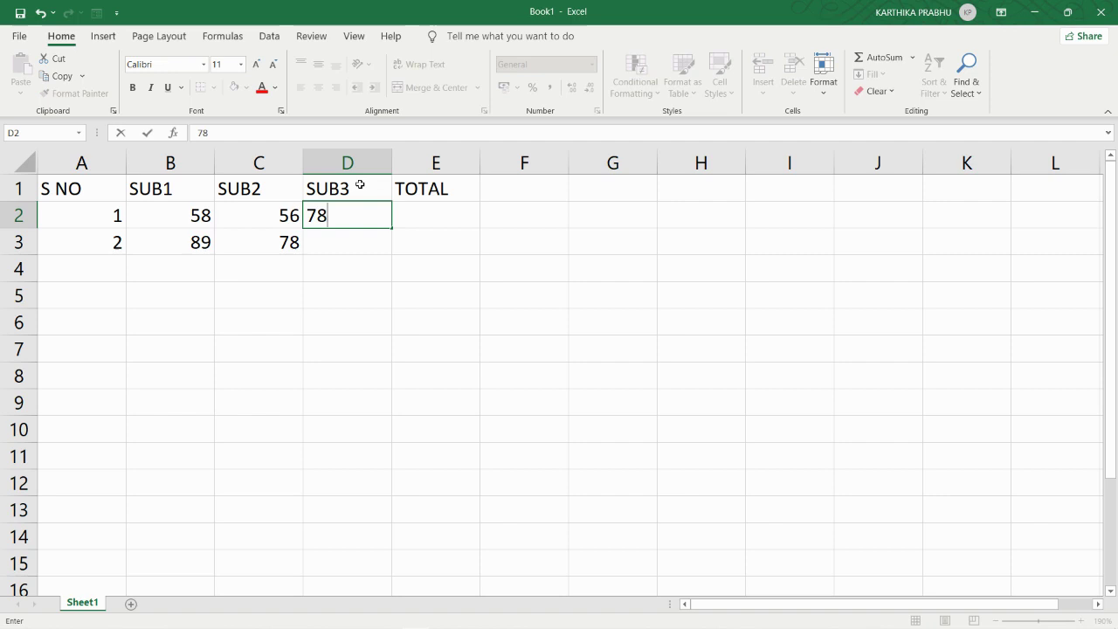
pyautogui.press('Return')
pyautogui.write('85')
pyautogui.press('Return')
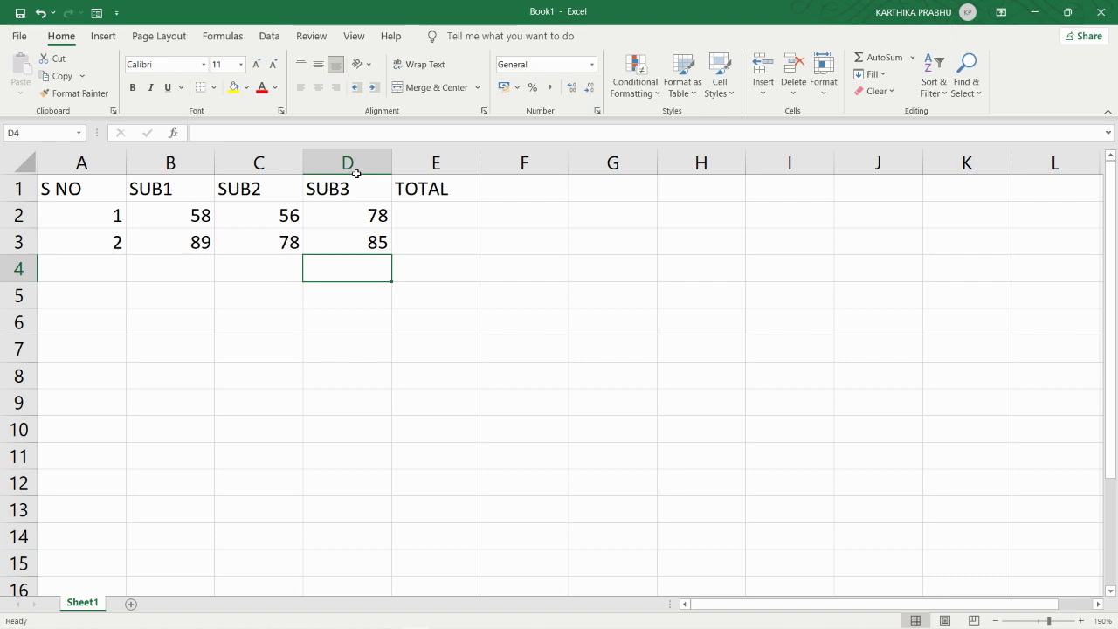
# - Insert another sheet column between SUB3 and TOTAL, and undo that insertion
pyautogui.click(360, 183)
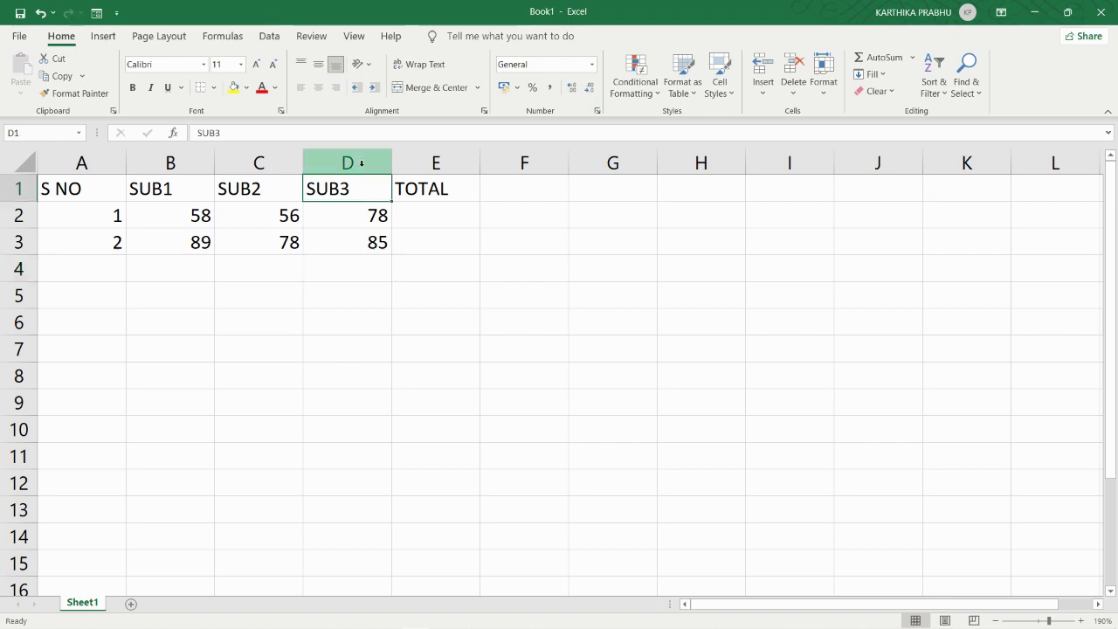
pyautogui.click(360, 163)
pyautogui.click(398, 163)
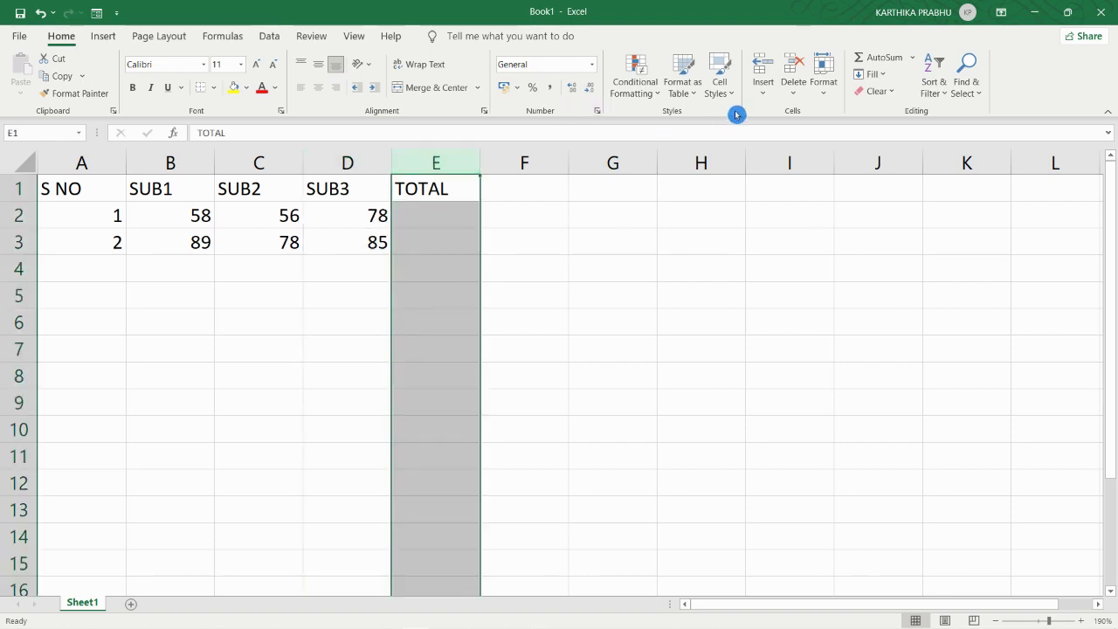
pyautogui.click(768, 96)
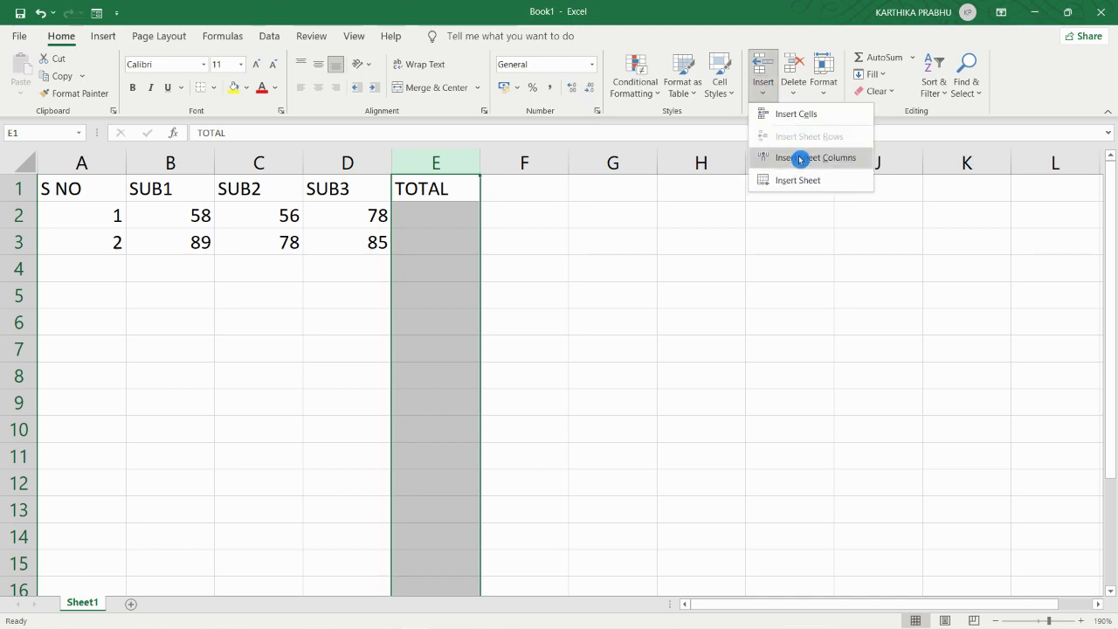
pyautogui.click(853, 160)
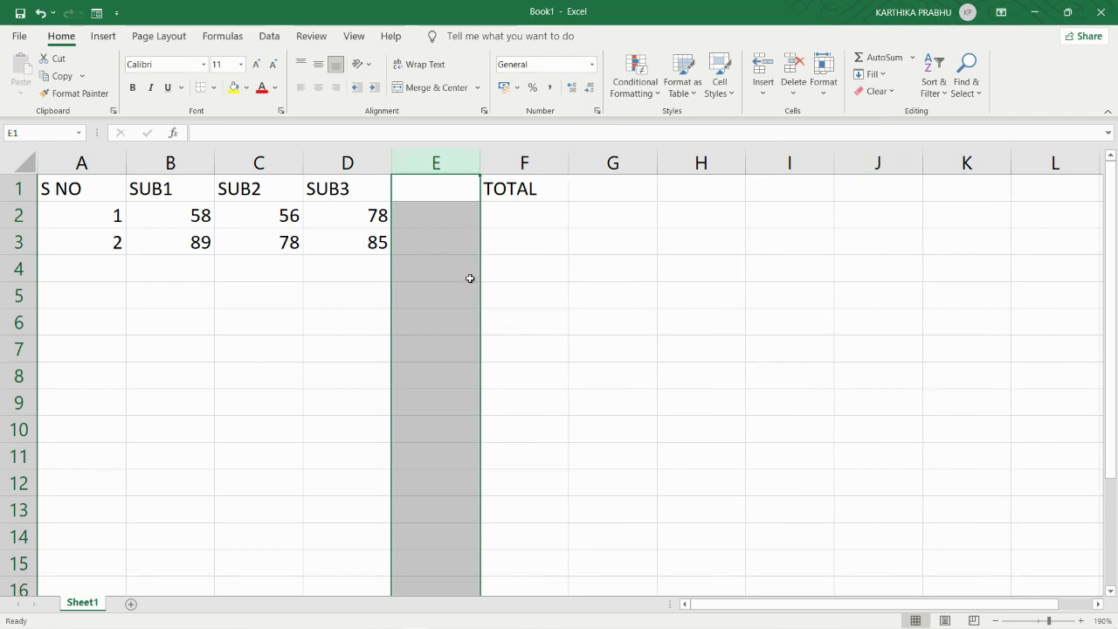
pyautogui.hotkey('ctrl', 'z')
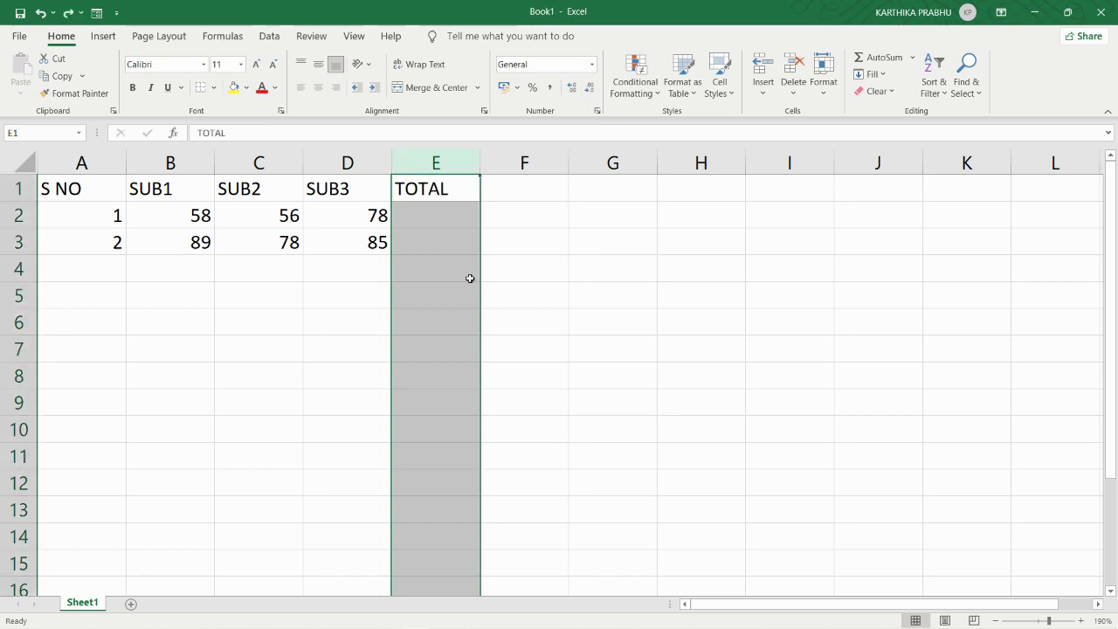
pyautogui.click(350, 229)
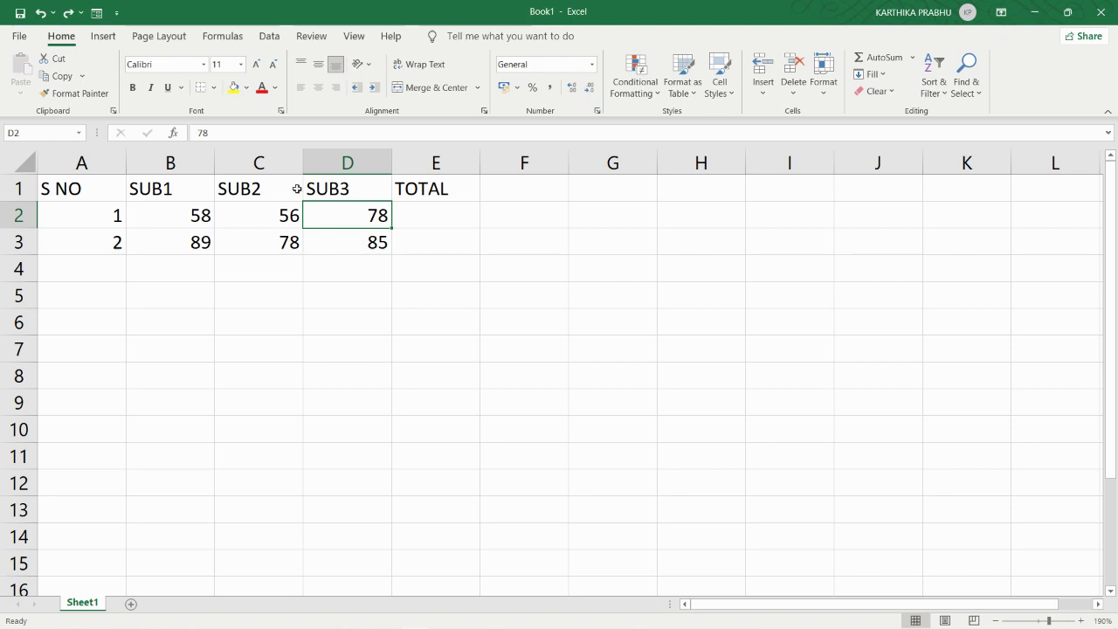
pyautogui.click(362, 159)
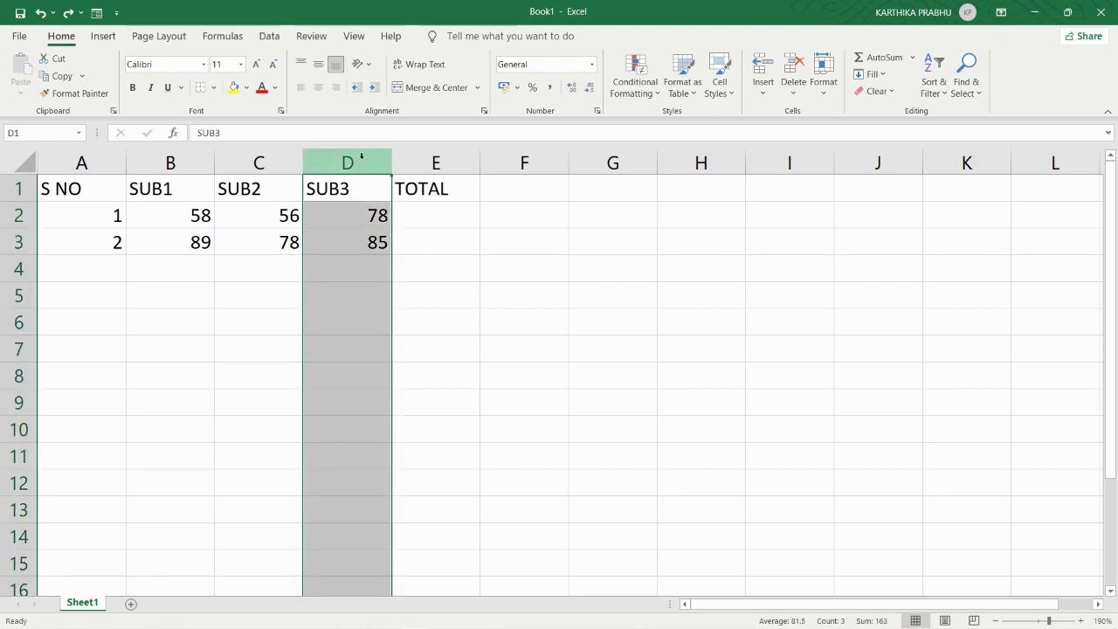
pyautogui.rightClick(361, 156)
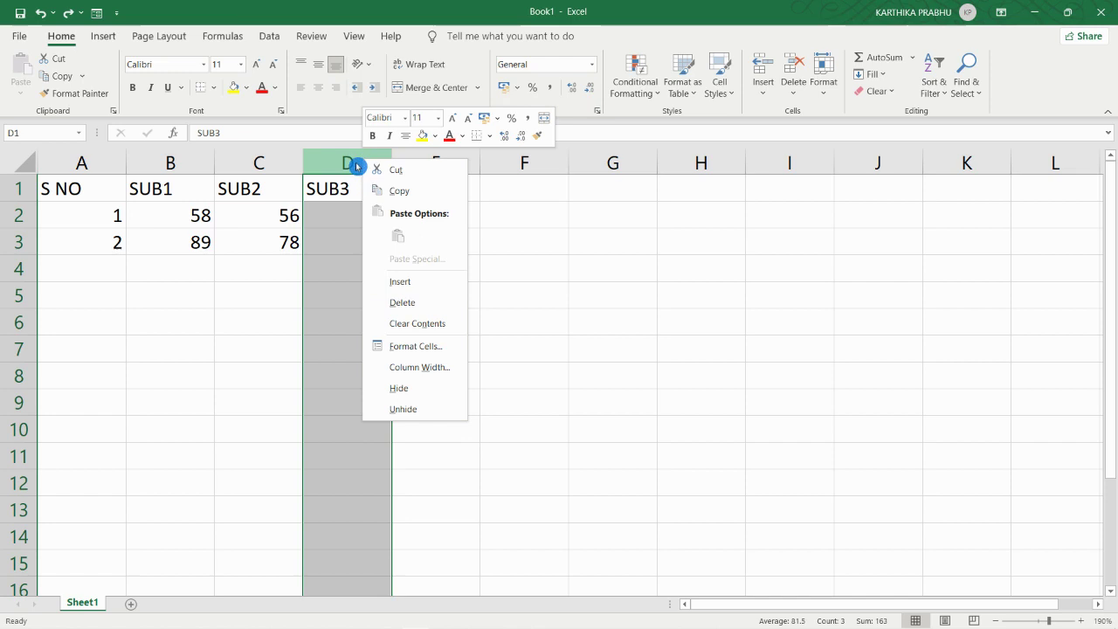
pyautogui.click(358, 166)
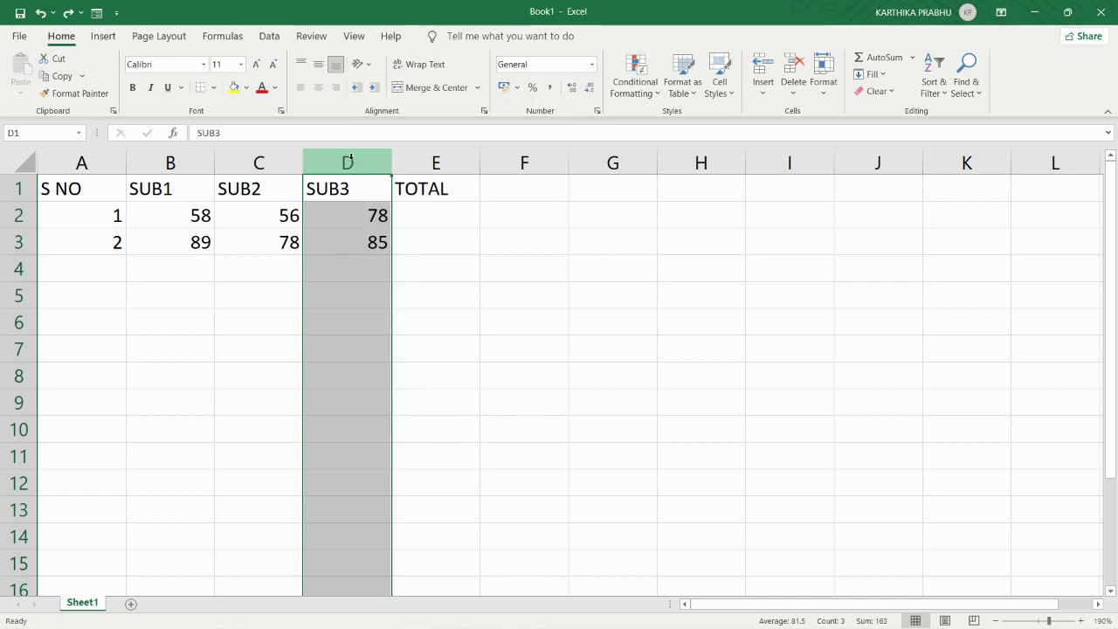
pyautogui.click(769, 90)
pyautogui.click(369, 184)
pyautogui.click(362, 182)
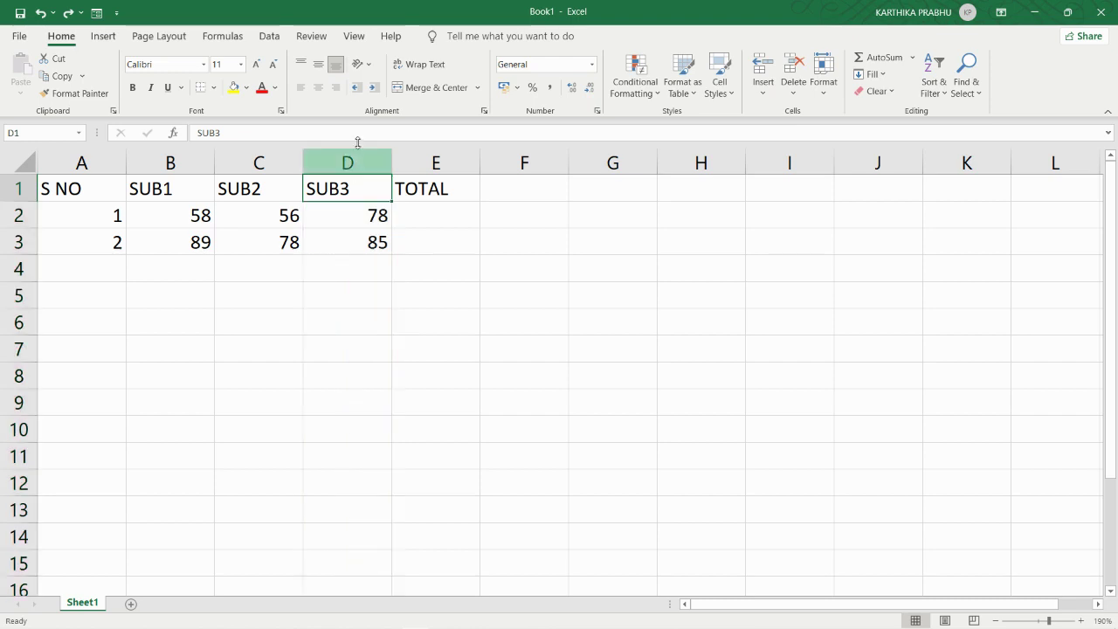
# - Insert two blank sheet rows at row 3, between the records for S NO 1 and 2
pyautogui.rightClick(4, 249)
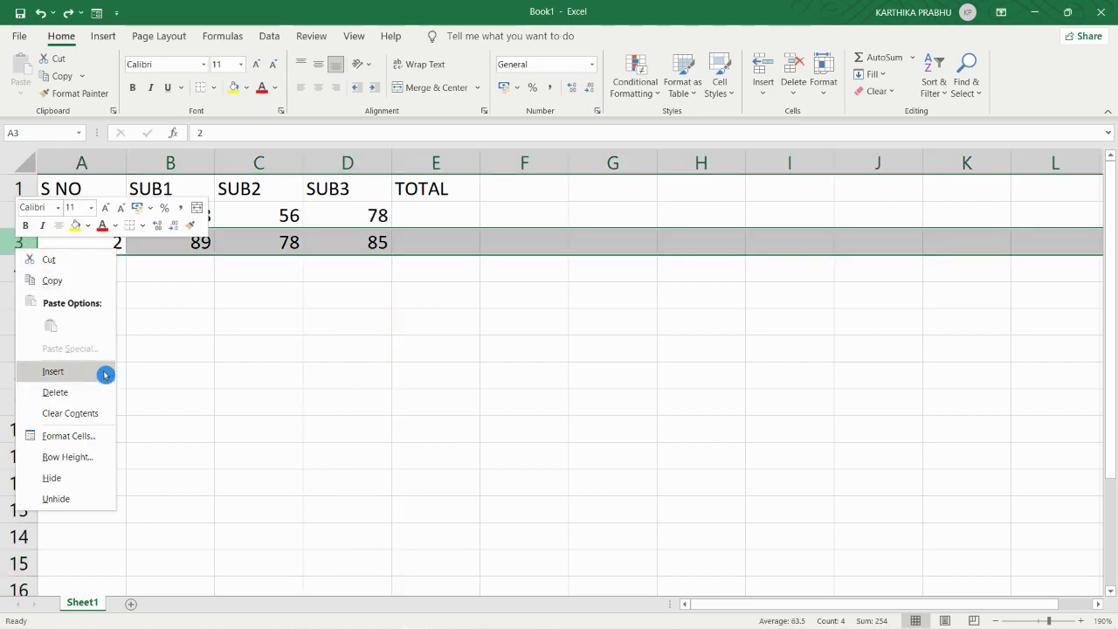
pyautogui.click(53, 371)
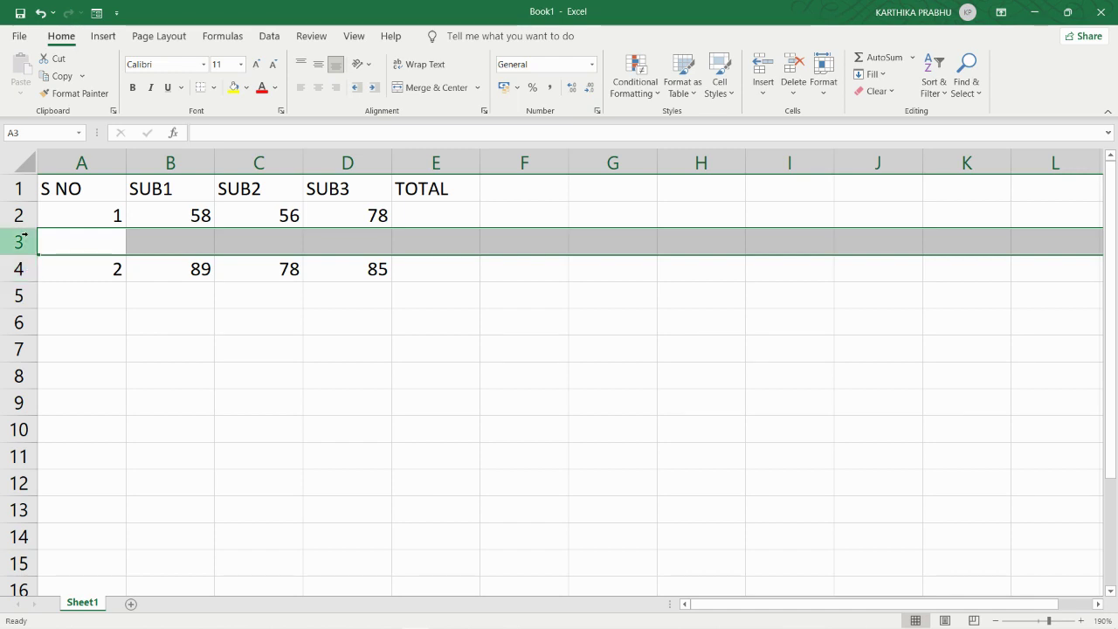
pyautogui.click(86, 247)
pyautogui.click(7, 244)
pyautogui.click(764, 94)
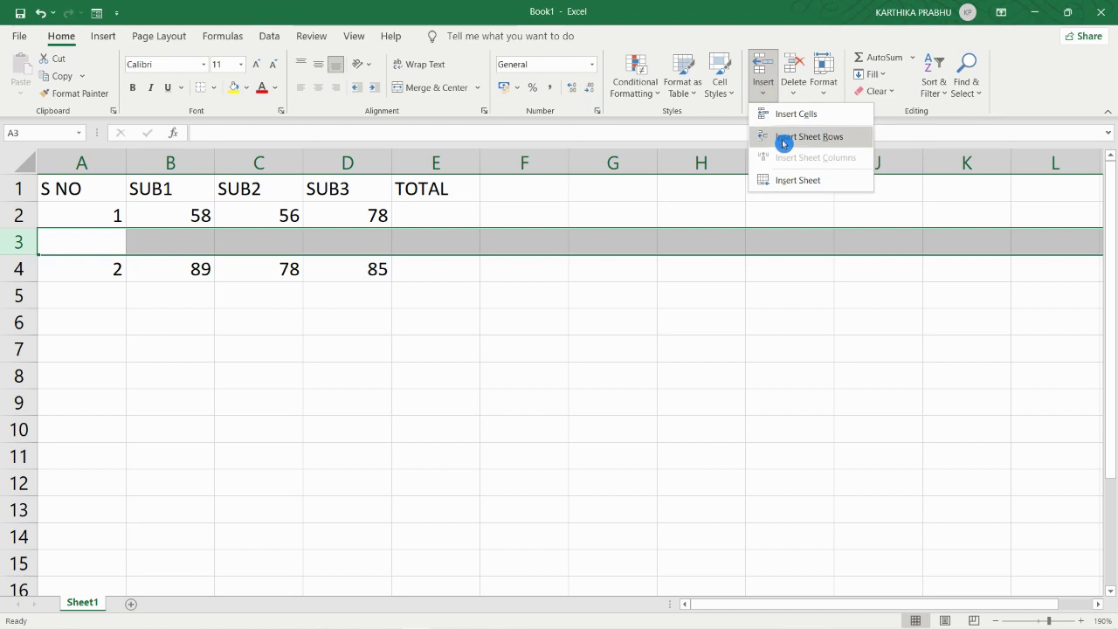
pyautogui.click(783, 139)
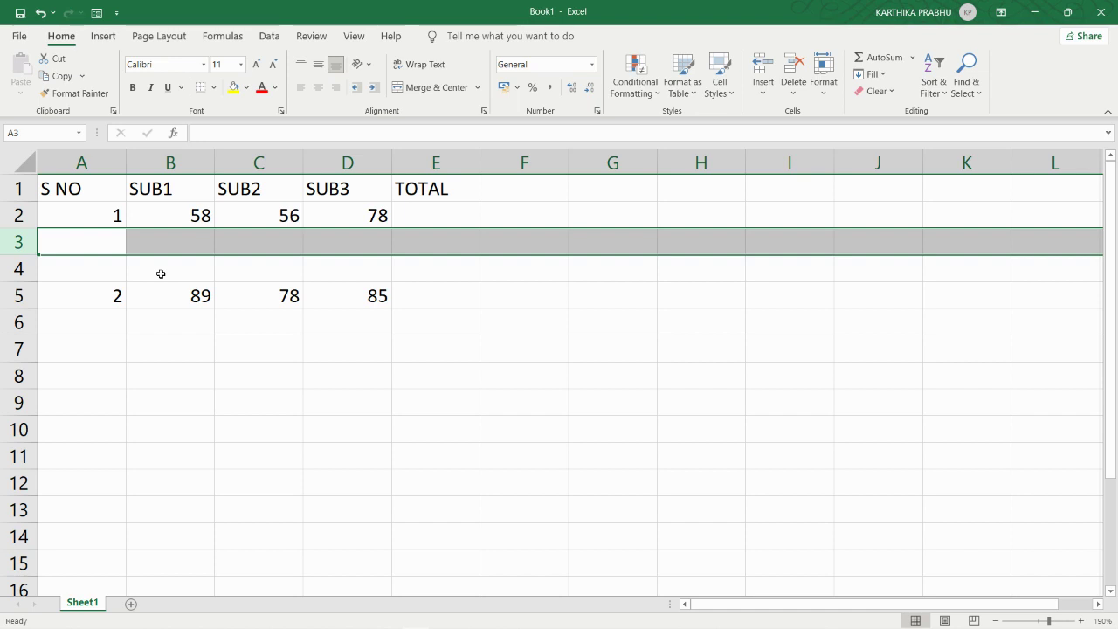
# - Undo both row insertions so the two records are adjacent again
pyautogui.hotkey('ctrl', '-')
pyautogui.hotkey('ctrl', '-')
pyautogui.click(161, 274)
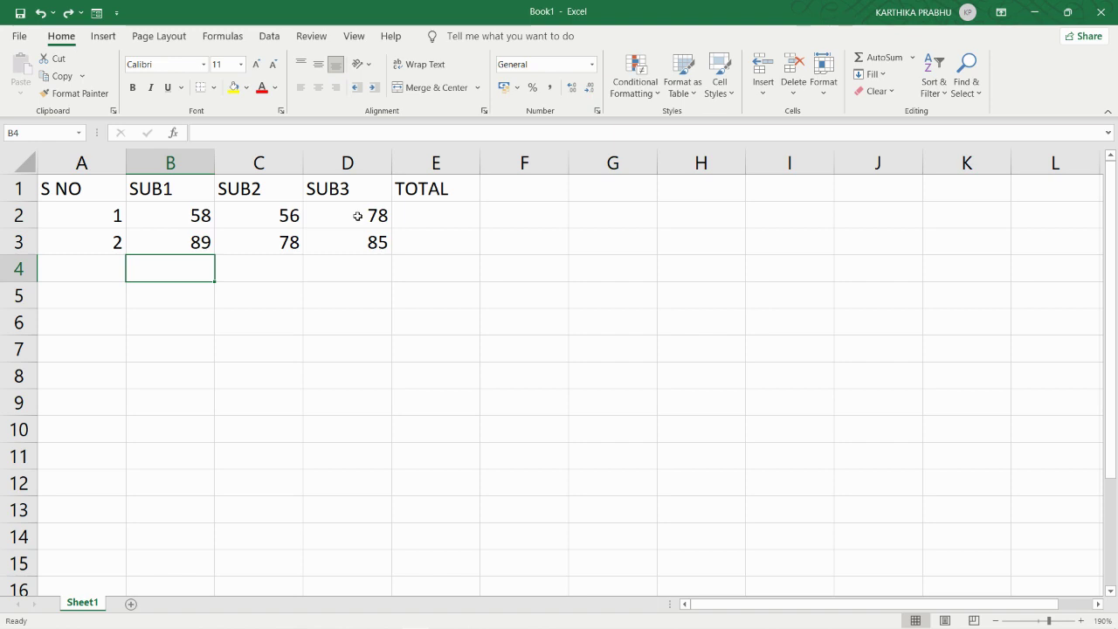
pyautogui.click(259, 216)
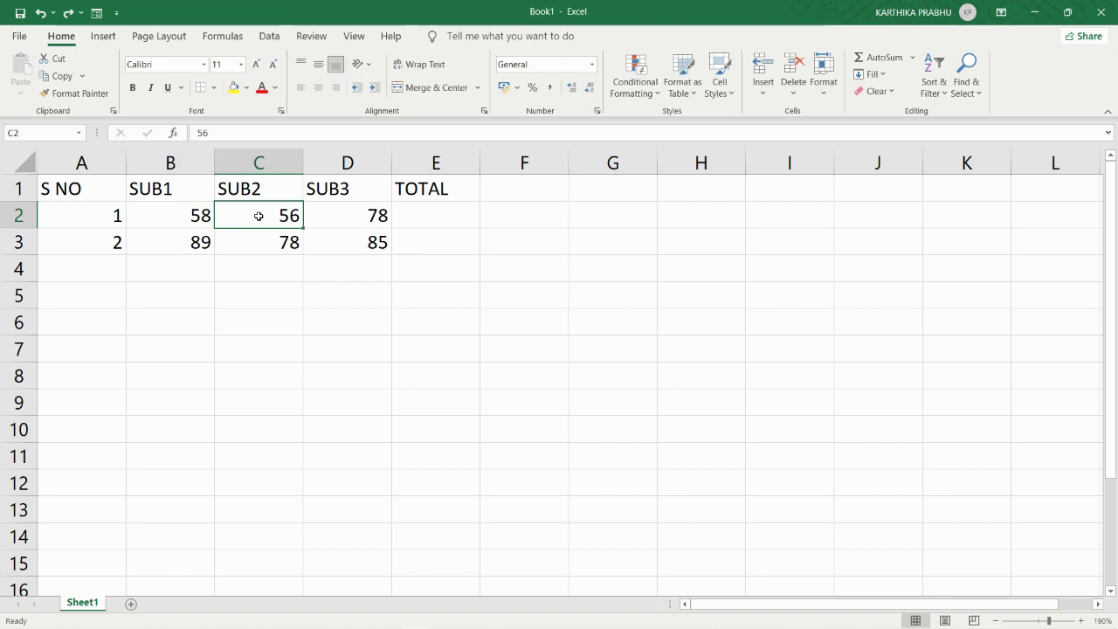
pyautogui.click(262, 163)
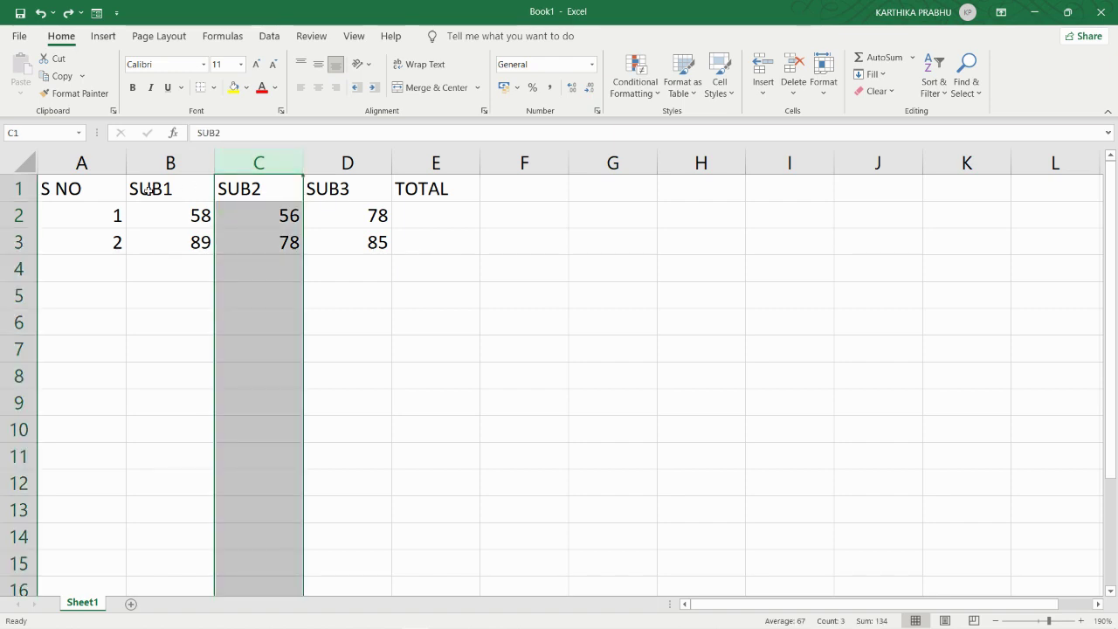
pyautogui.click(27, 217)
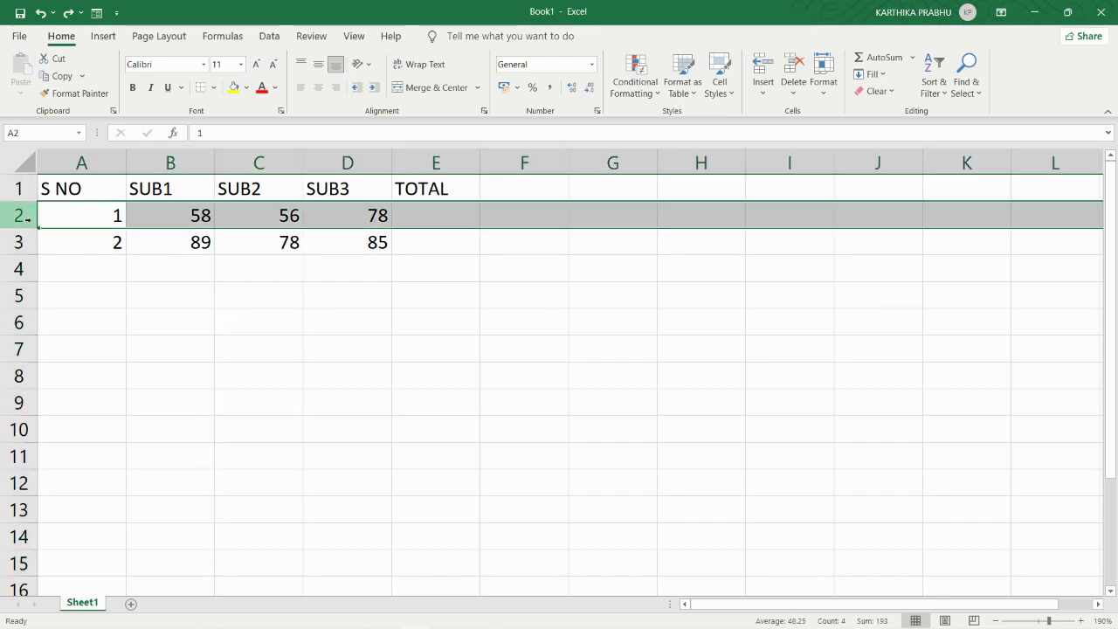
# - Insert a blank cell at C2 with the Shift cells right option, and undo that insertion
pyautogui.click(270, 217)
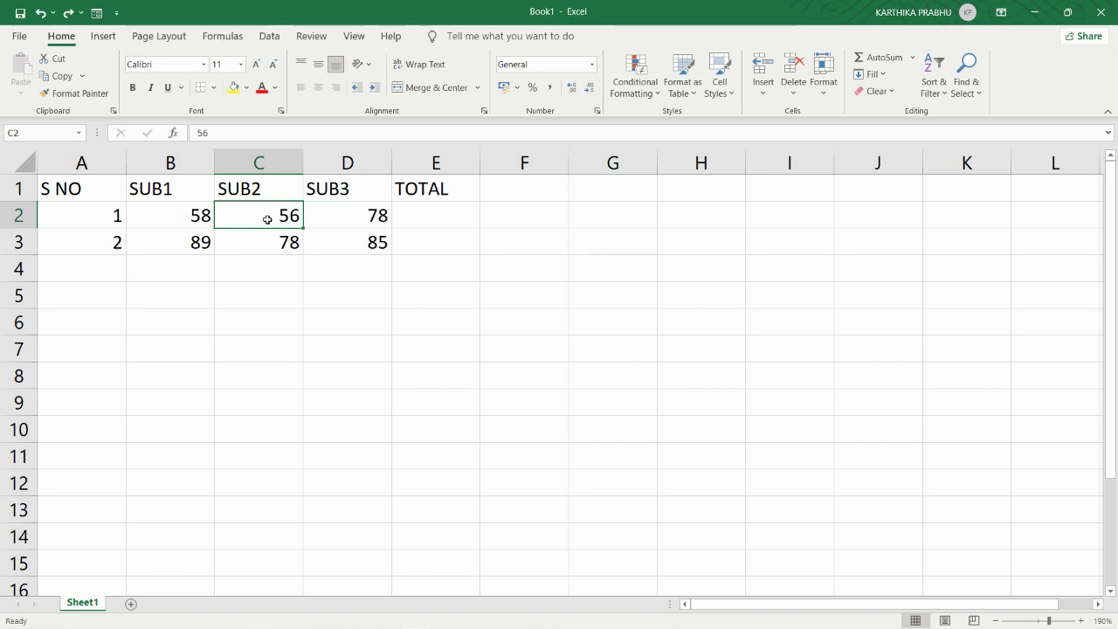
pyautogui.rightClick(267, 219)
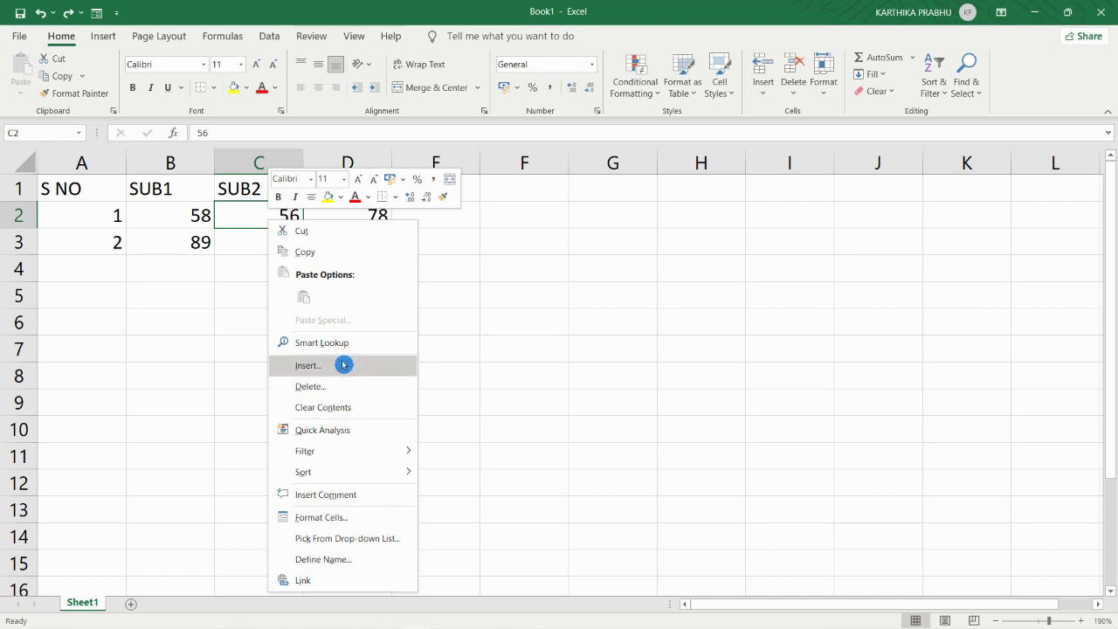
pyautogui.press('Escape')
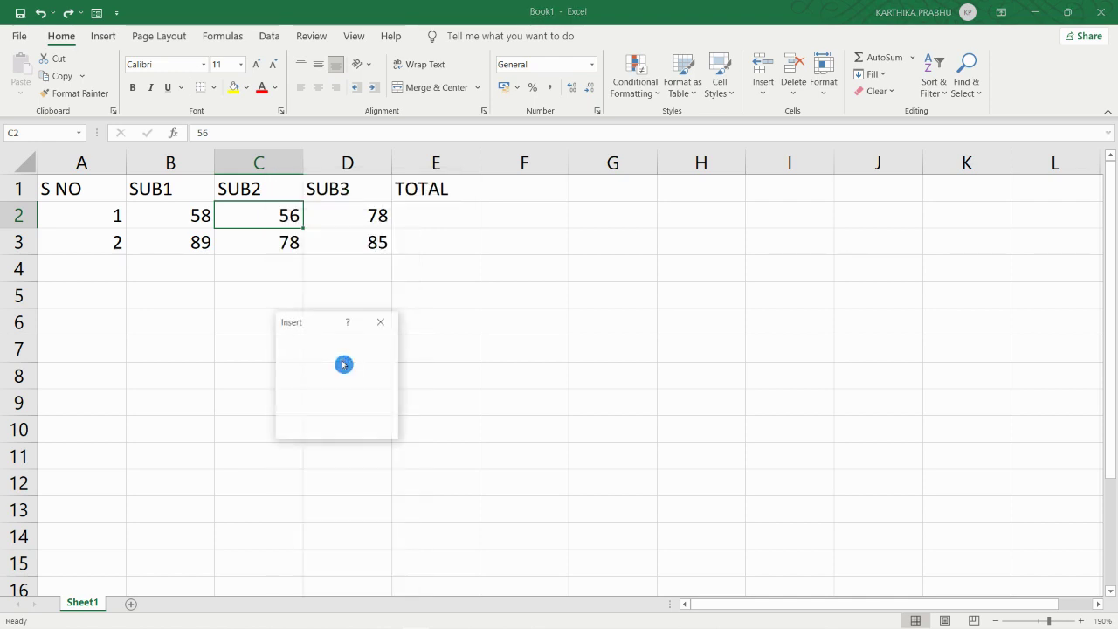
pyautogui.moveTo(315, 321); pyautogui.dragTo(525, 219)
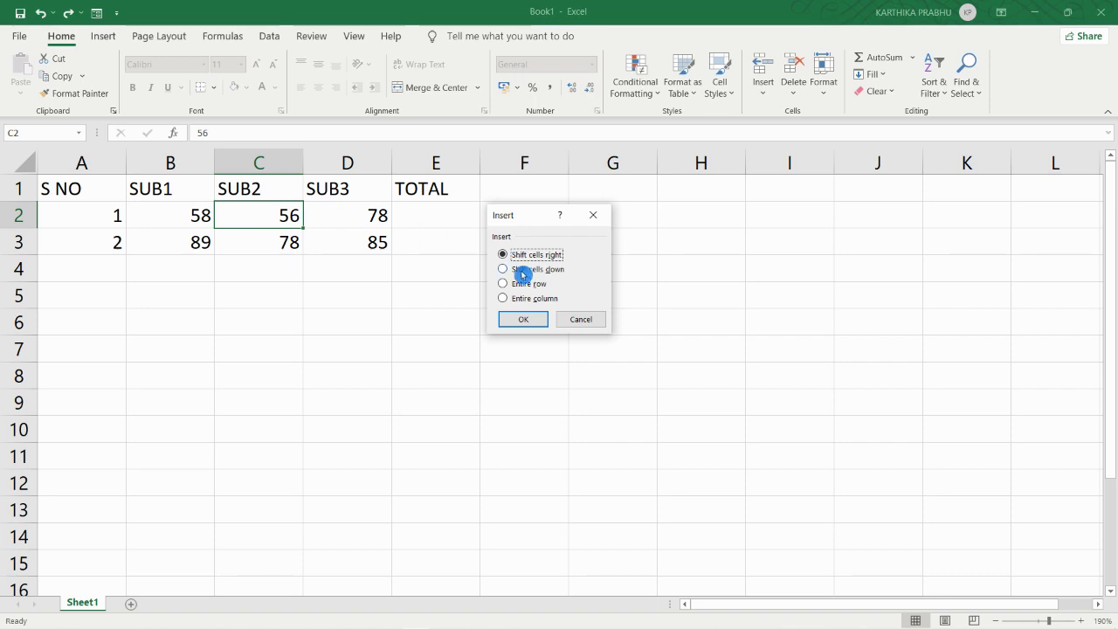
pyautogui.click(516, 319)
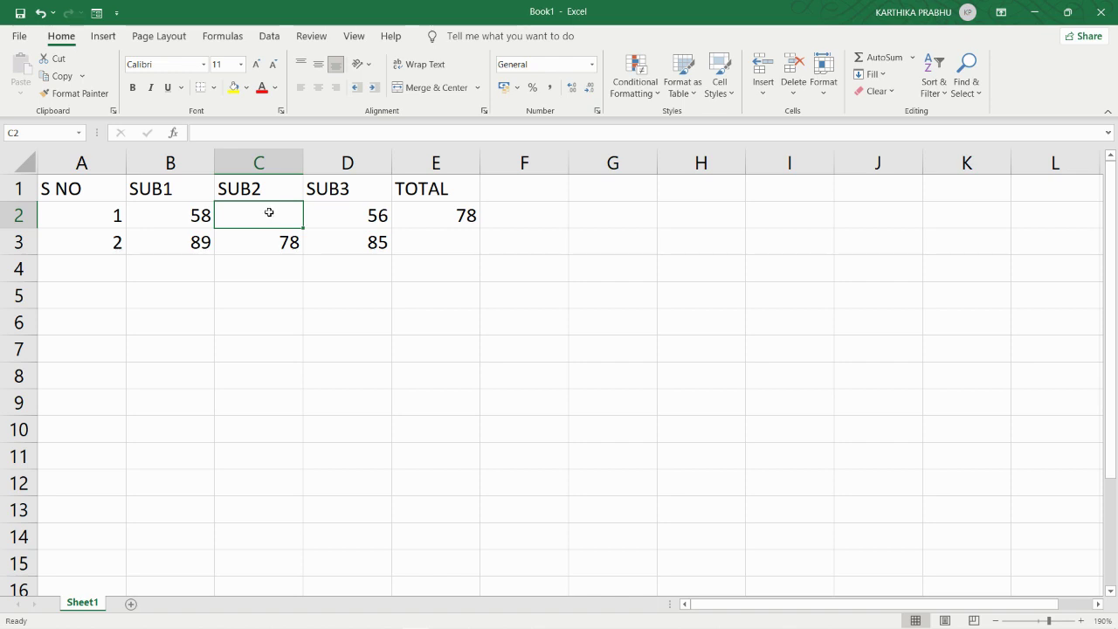
pyautogui.hotkey('ctrl', 'z')
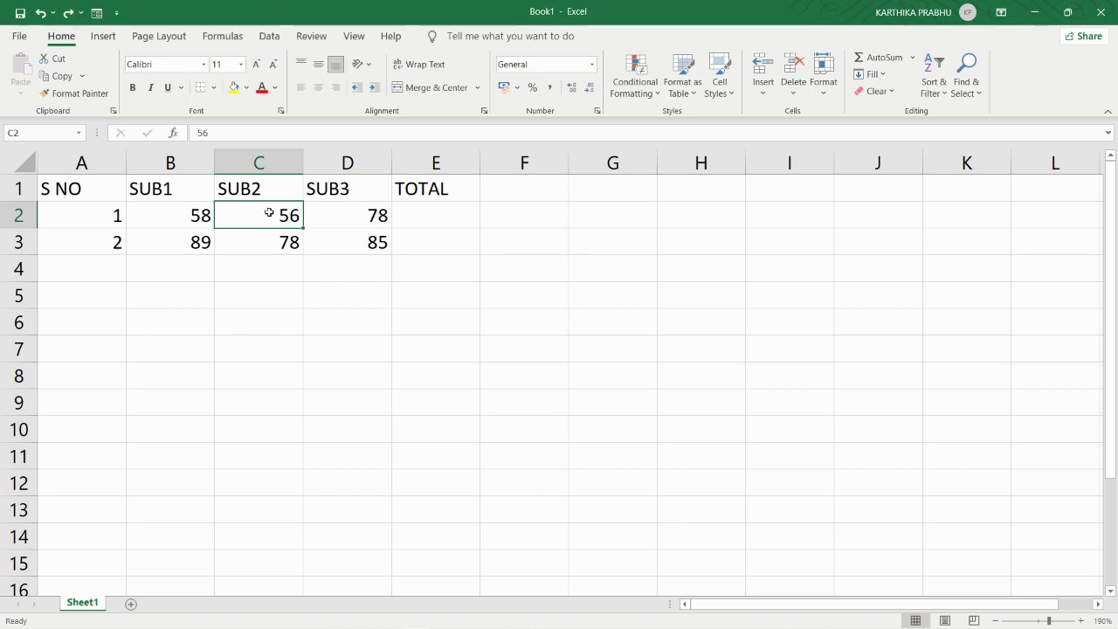
# - Insert a blank cell at C2 using Shift cells down, and undo it
pyautogui.rightClick(269, 212)
pyautogui.click(312, 358)
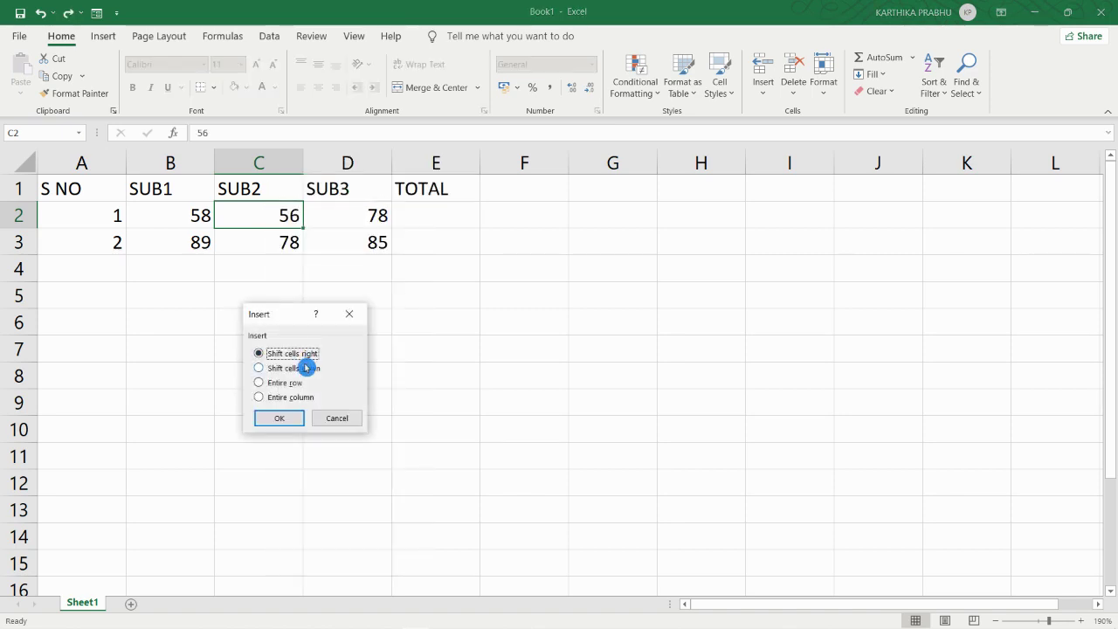
pyautogui.moveTo(294, 318); pyautogui.dragTo(521, 234)
pyautogui.click(528, 284)
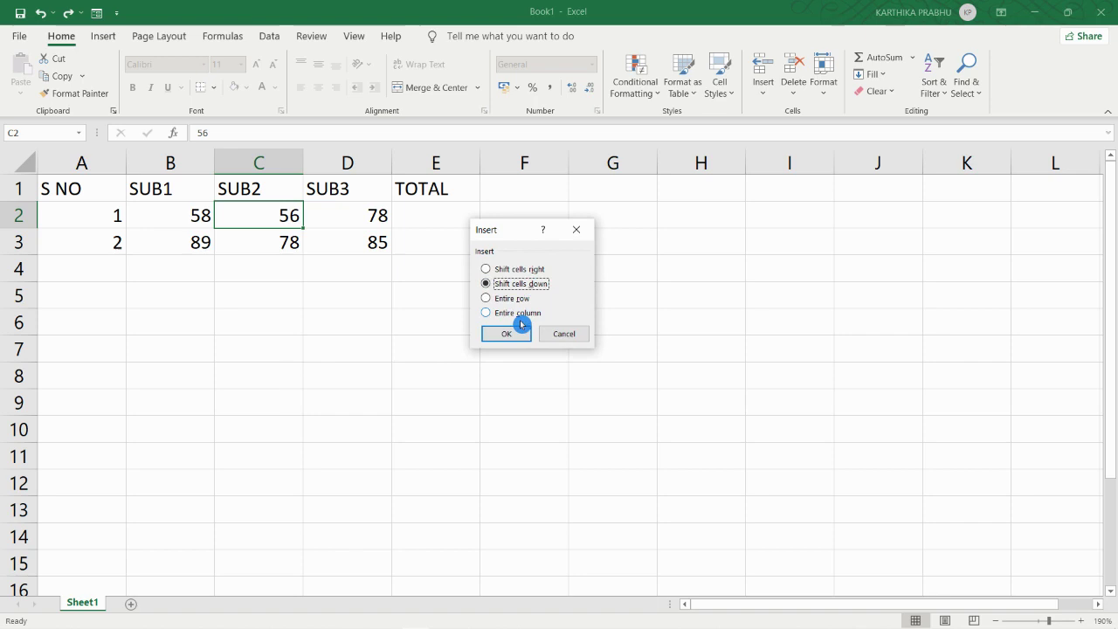
pyautogui.click(522, 333)
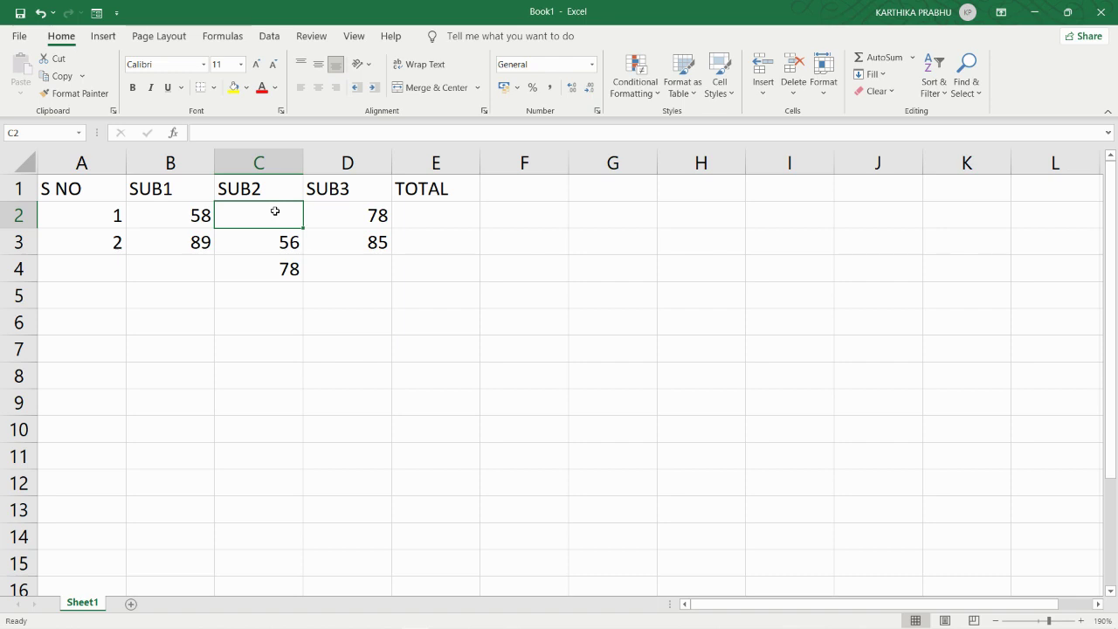
pyautogui.hotkey('ctrl', 'z')
# - Insert an entire row at cell C2, between the headings and the record for S NO 1
pyautogui.rightClick(276, 213)
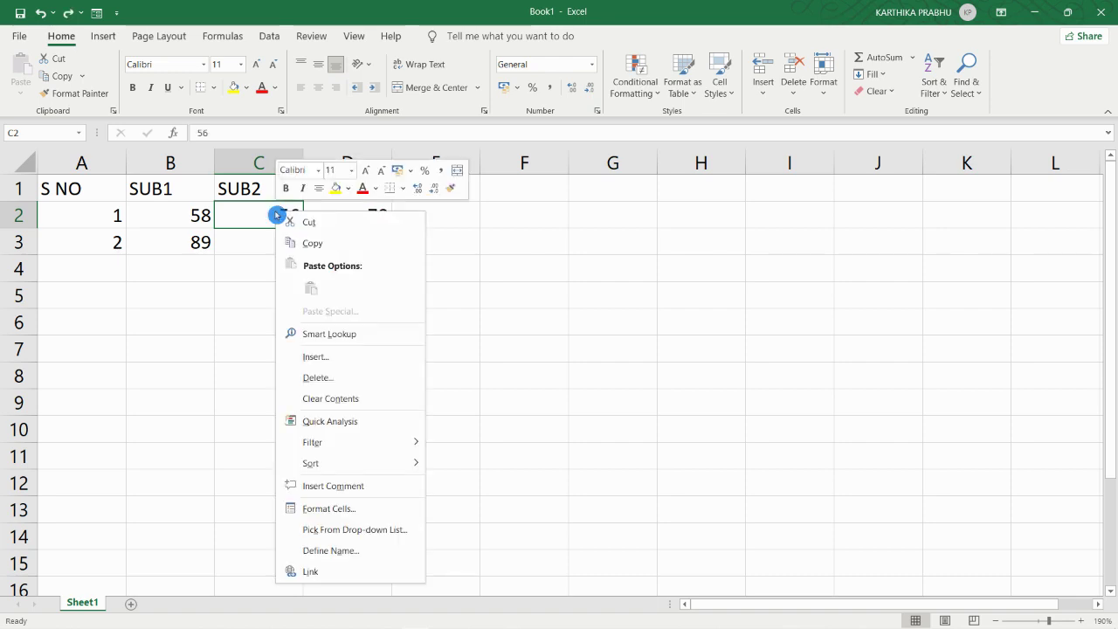
pyautogui.click(359, 356)
pyautogui.moveTo(340, 332); pyautogui.dragTo(572, 179)
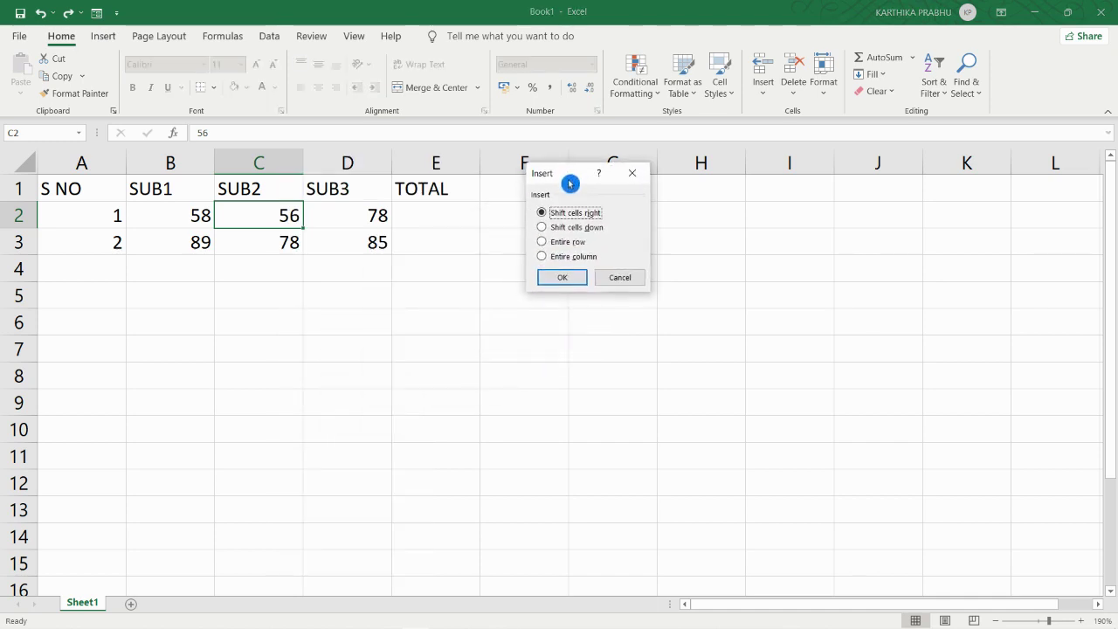
pyautogui.click(580, 242)
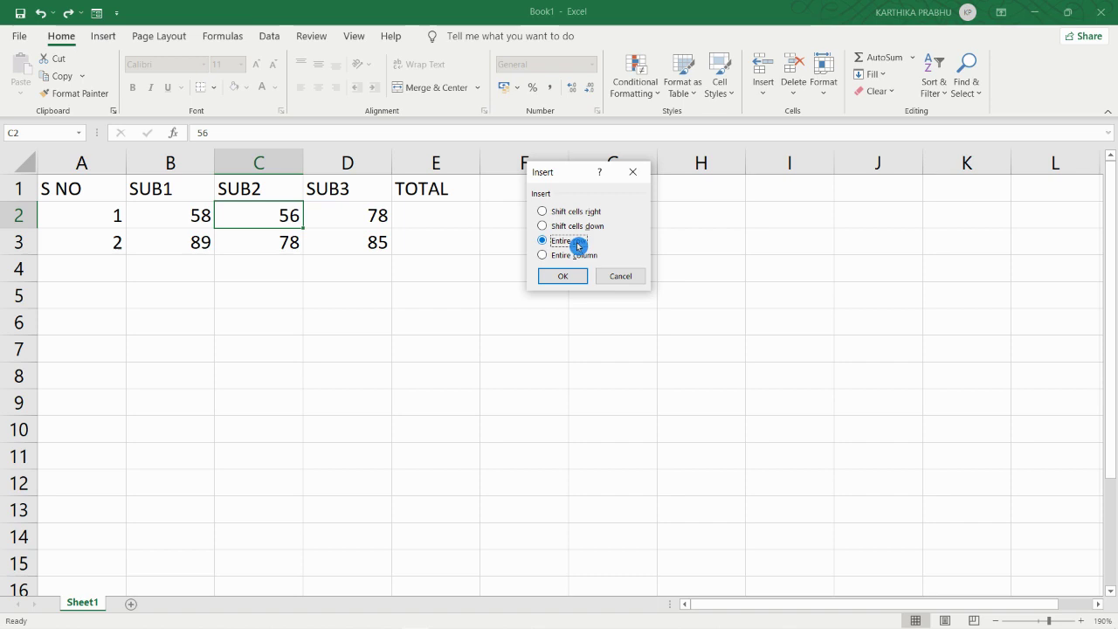
pyautogui.click(572, 275)
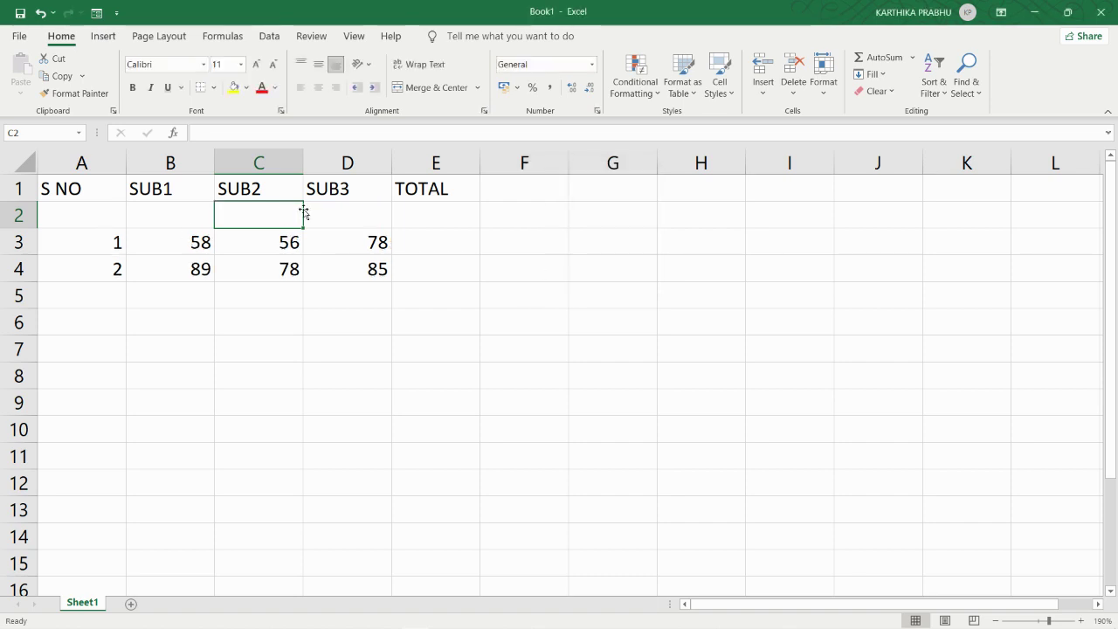
# - Insert an entire column at C2, between SUB1 and SUB2, and undo both the column and row insertions
pyautogui.rightClick(258, 215)
pyautogui.click(289, 359)
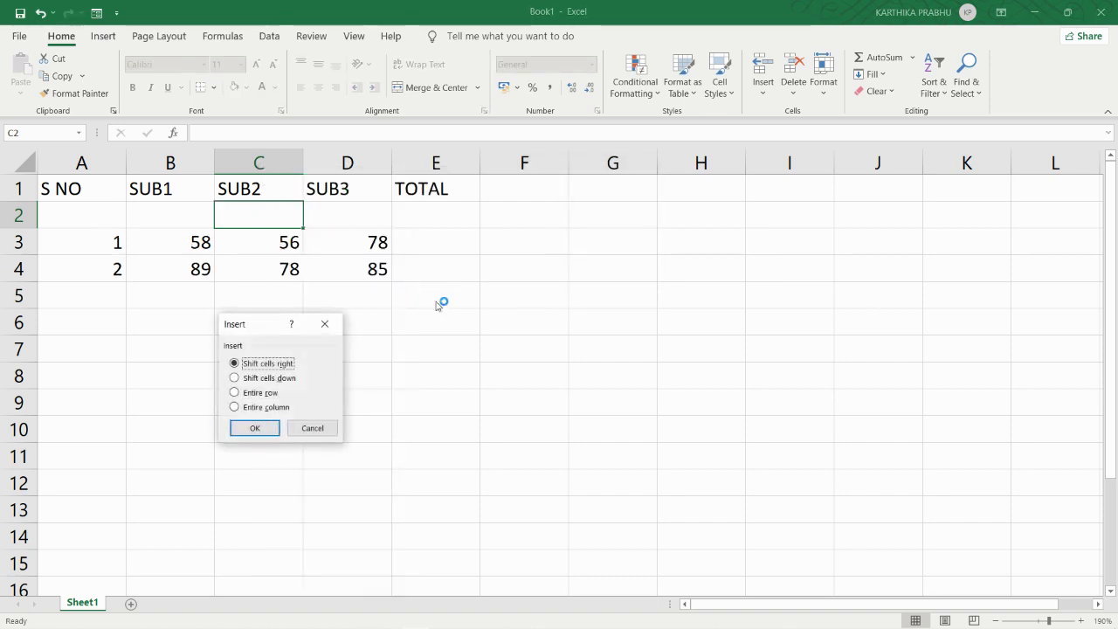
pyautogui.click(281, 408)
pyautogui.click(255, 428)
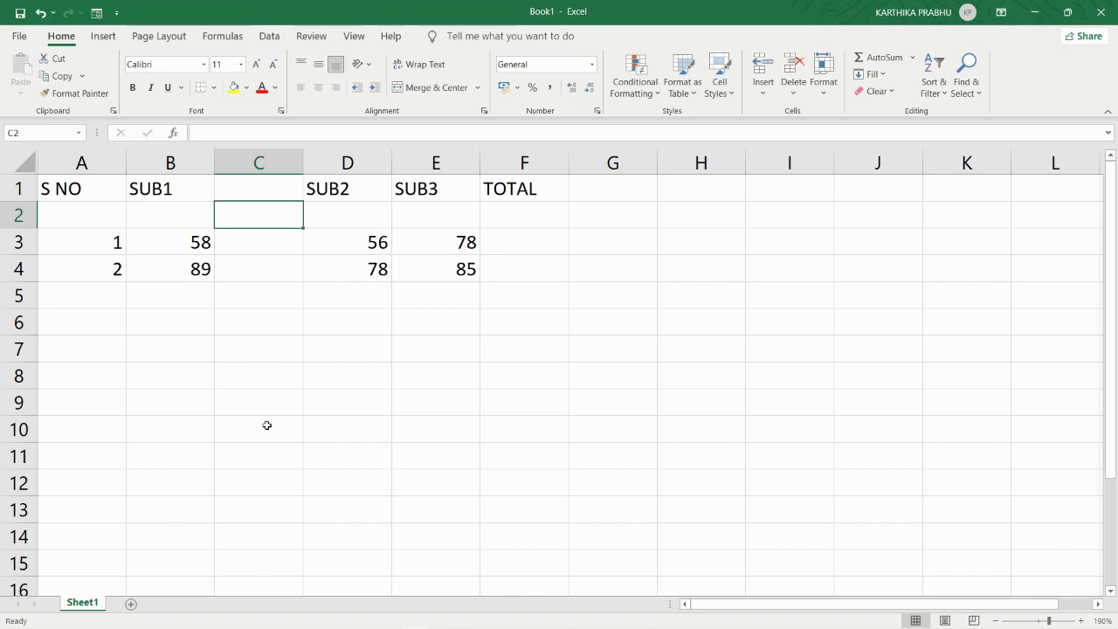
pyautogui.hotkey('ctrl', 'z')
pyautogui.hotkey('ctrl', 'z')
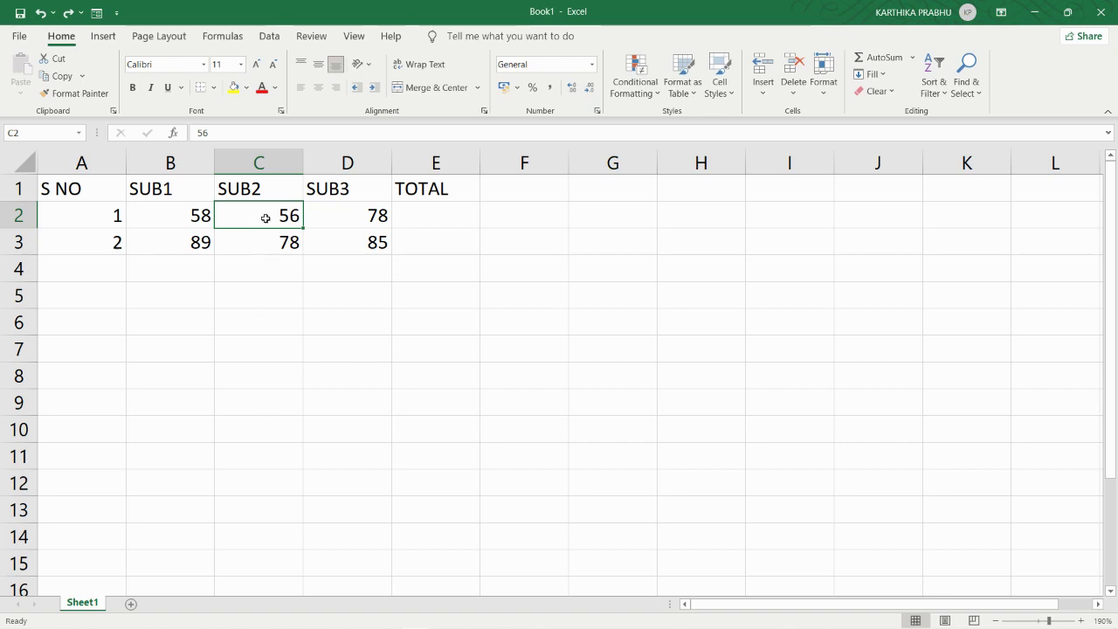
# - Delete the whole SUB3 column D, and undo the deletion
pyautogui.click(347, 163)
pyautogui.rightClick(349, 165)
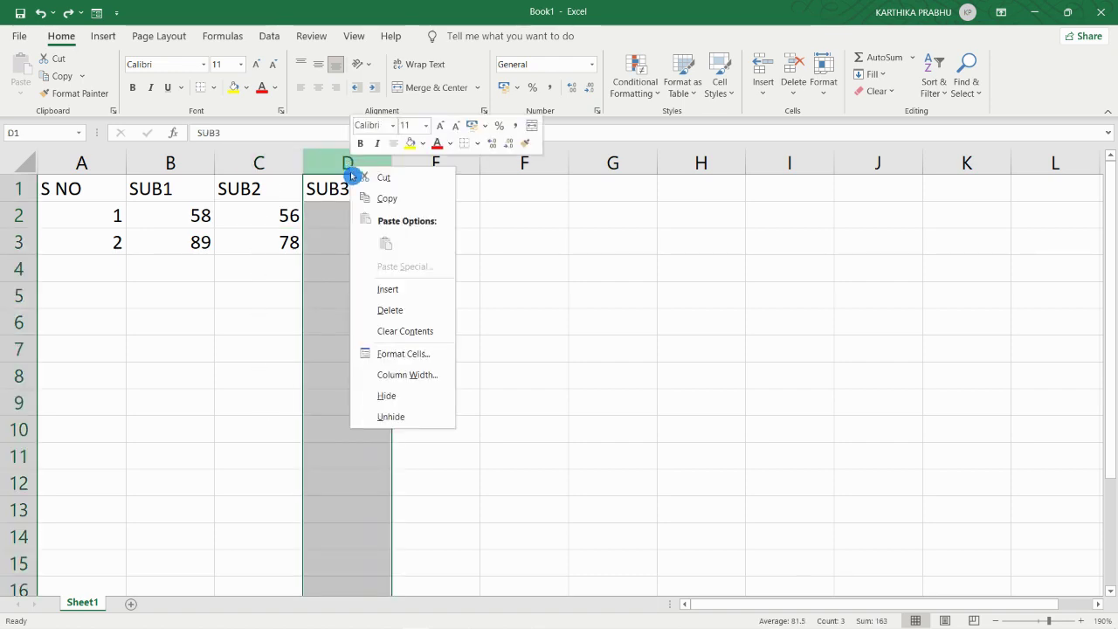
pyautogui.click(388, 311)
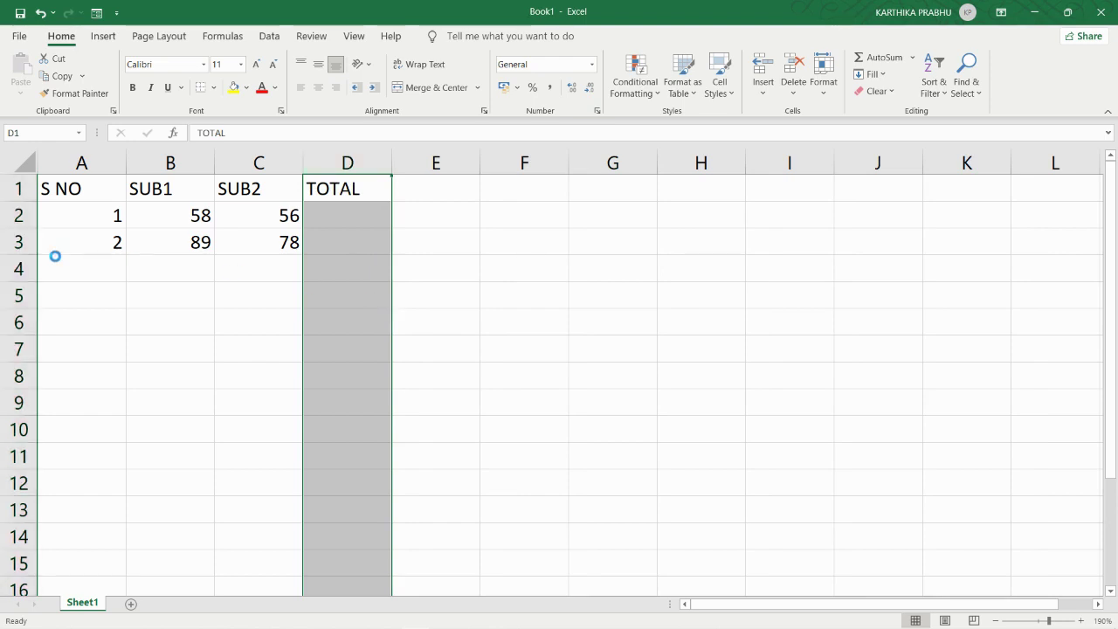
pyautogui.hotkey('ctrl', 'z')
# - Delete the entire row 3 holding the record for S NO 2, and undo the deletion
pyautogui.click(12, 242)
pyautogui.rightClick(12, 243)
pyautogui.click(80, 393)
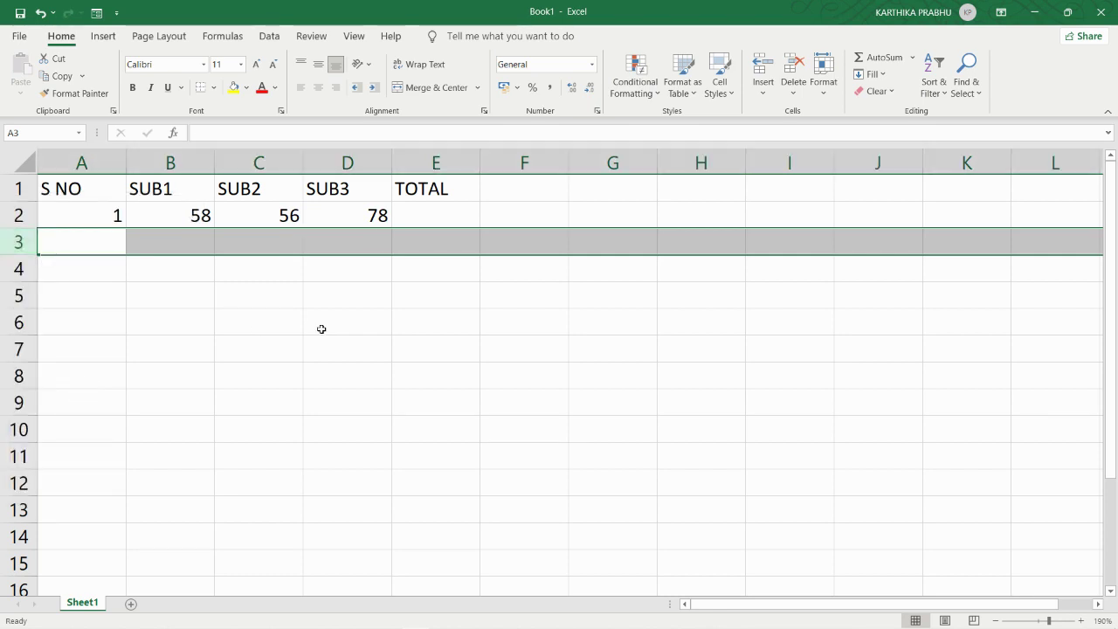
pyautogui.hotkey('ctrl', 'z')
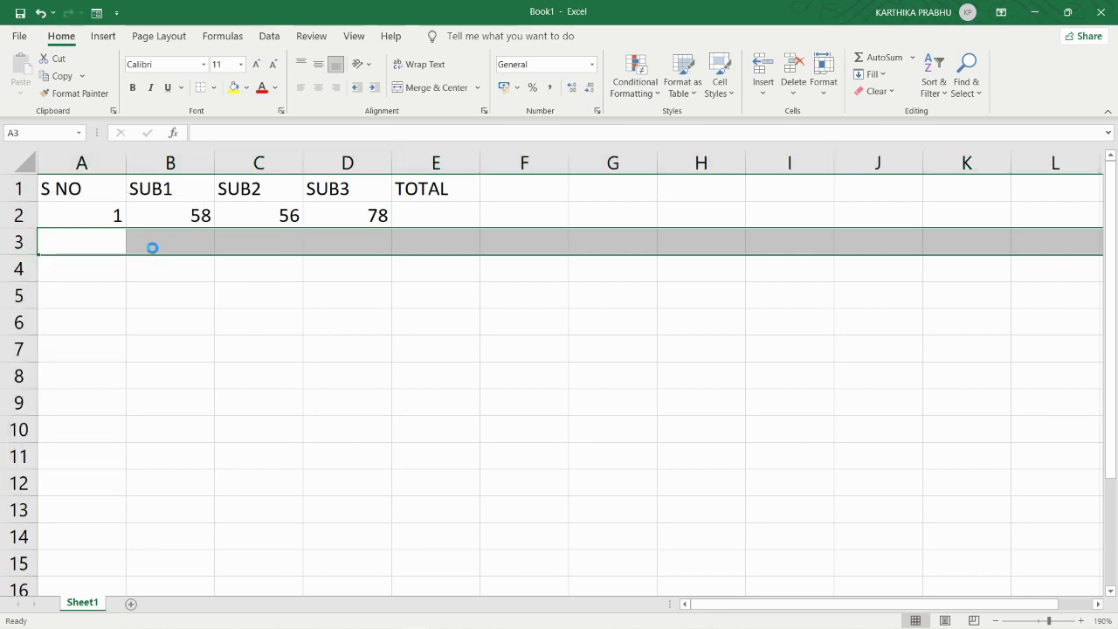
# - Examine the available delete commands and the shift, entire row and entire column choices for deleting cell D2, without deleting anything
pyautogui.click(676, 202)
pyautogui.click(483, 223)
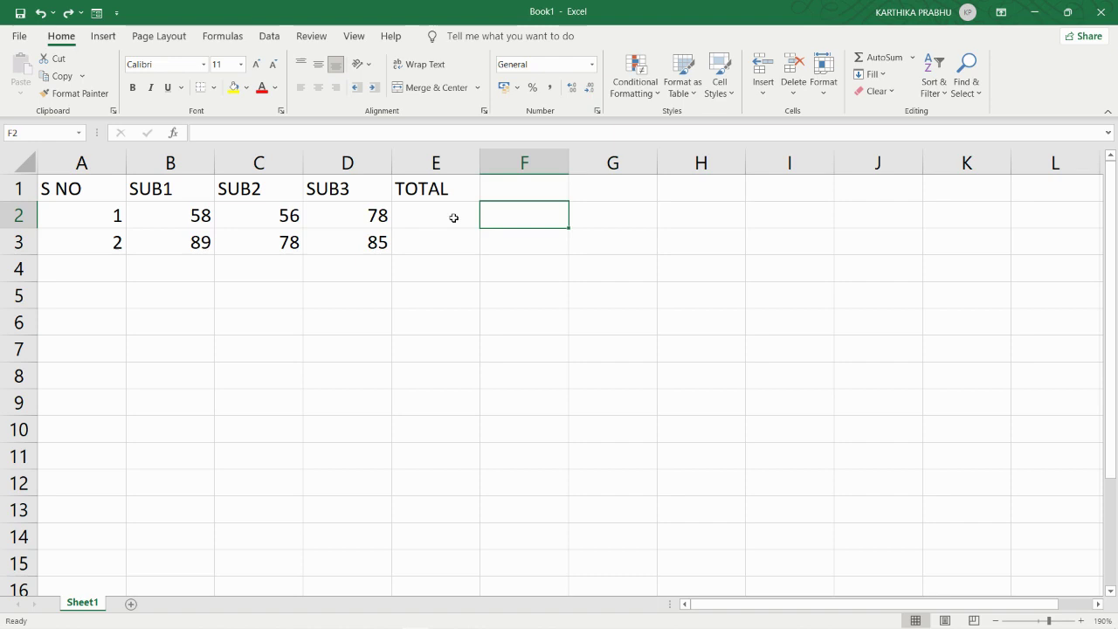
pyautogui.click(472, 219)
pyautogui.click(796, 87)
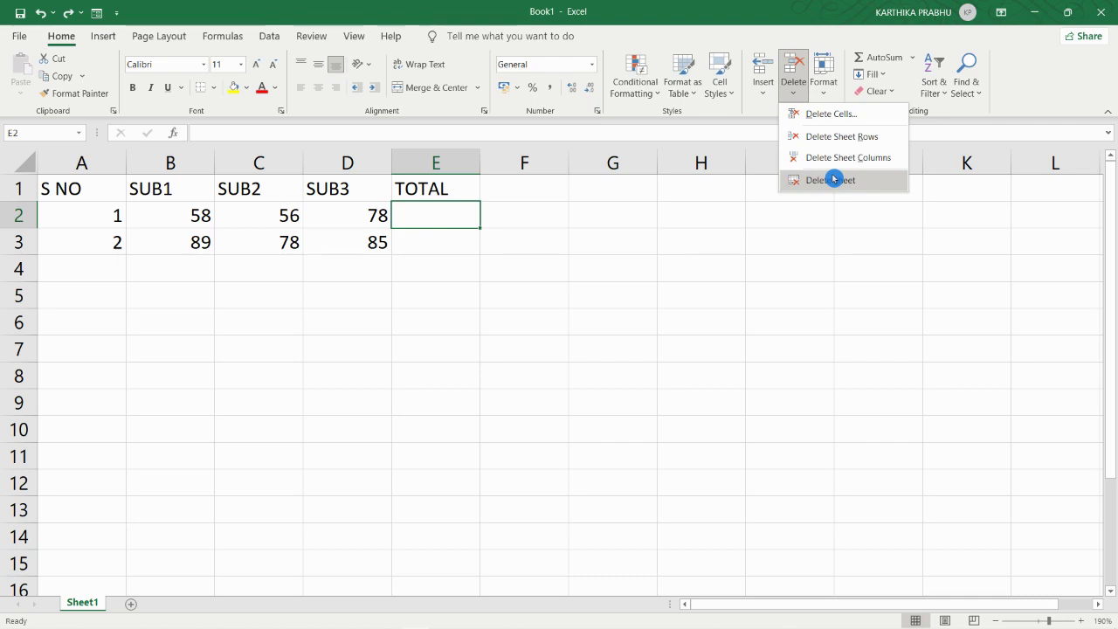
pyautogui.click(405, 254)
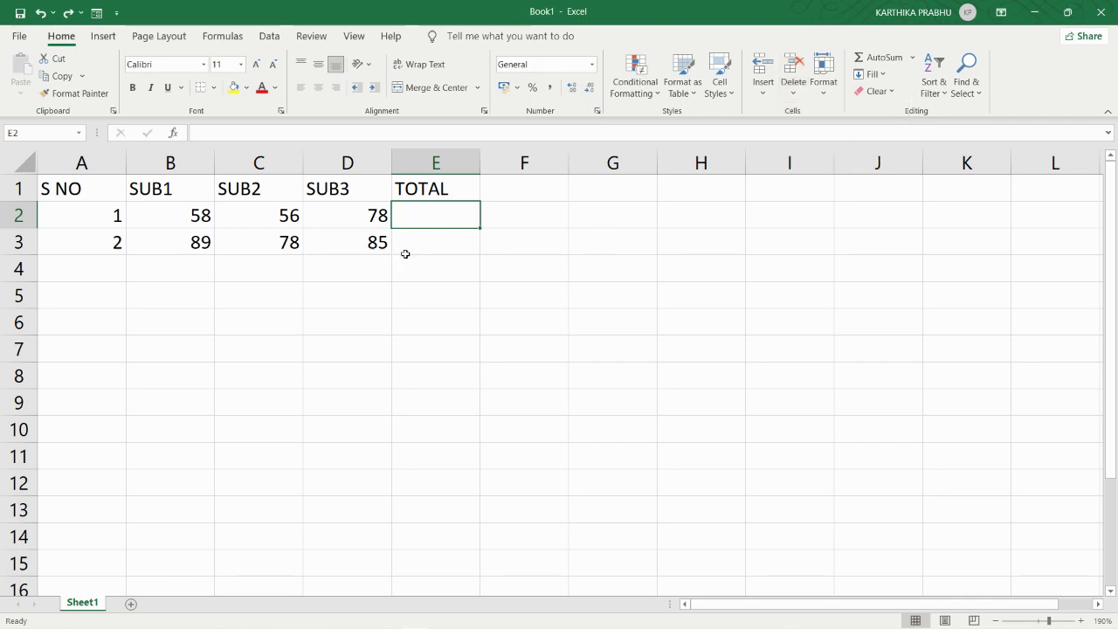
pyautogui.click(357, 218)
pyautogui.rightClick(358, 217)
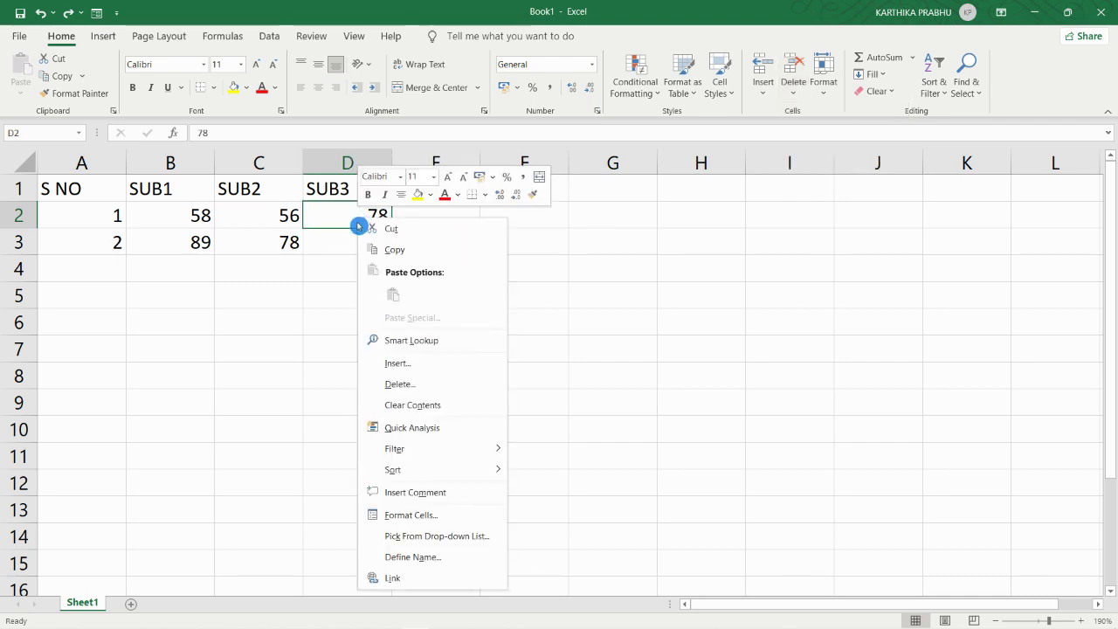
pyautogui.click(395, 391)
pyautogui.moveTo(367, 351); pyautogui.dragTo(670, 163)
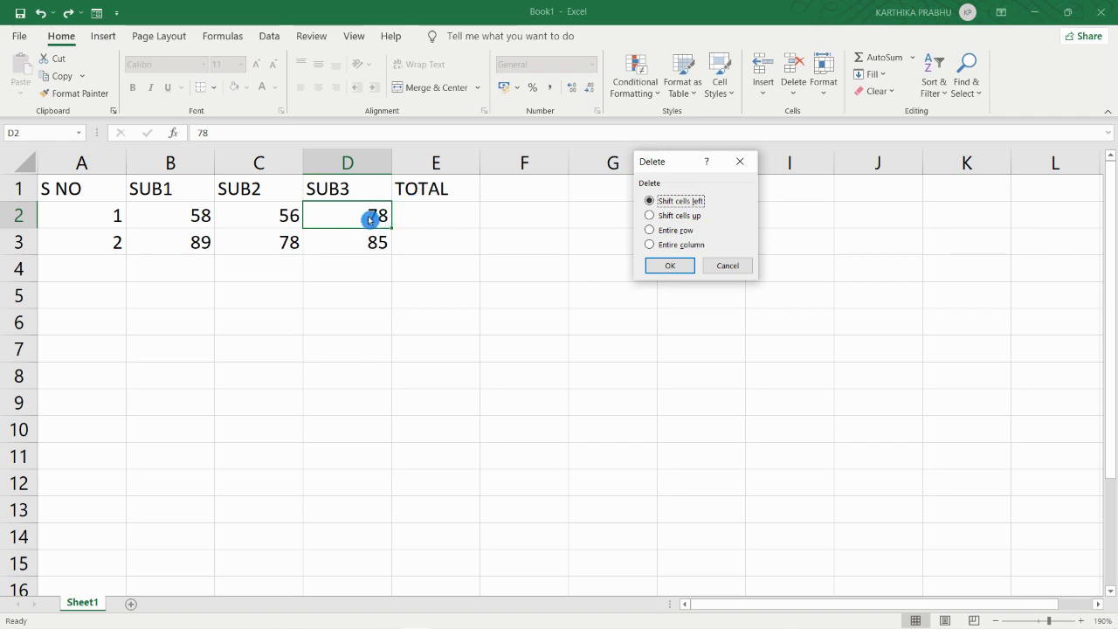
pyautogui.click(738, 160)
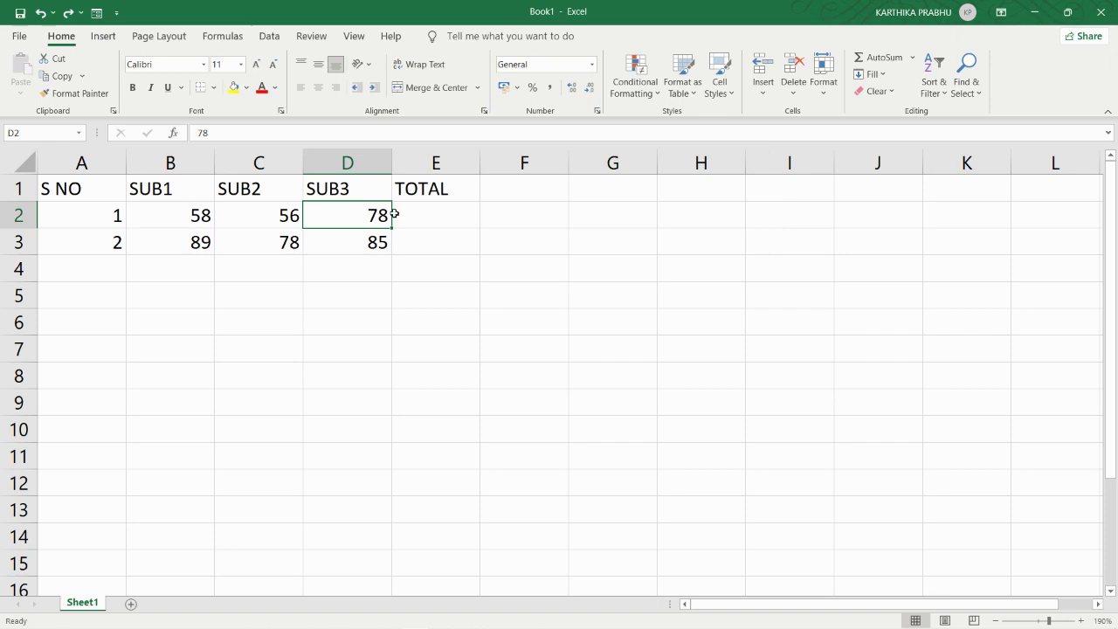
pyautogui.click(419, 215)
# - Delete cell C2, the SUB2 mark of S NO 1, with Shift cells left, and undo the deletion
pyautogui.click(267, 215)
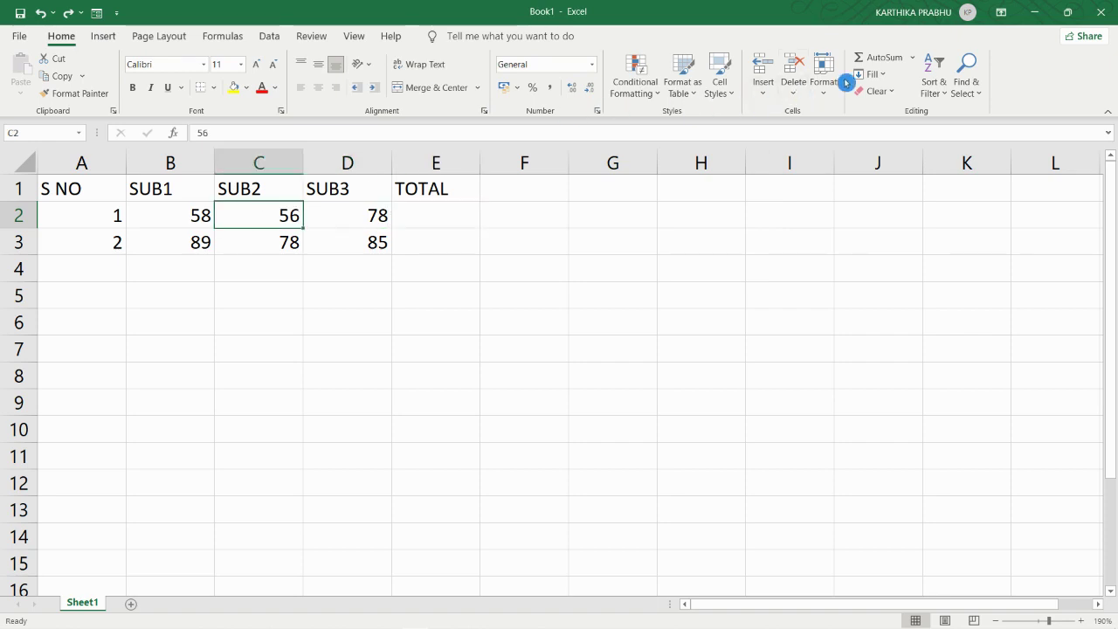
pyautogui.rightClick(267, 215)
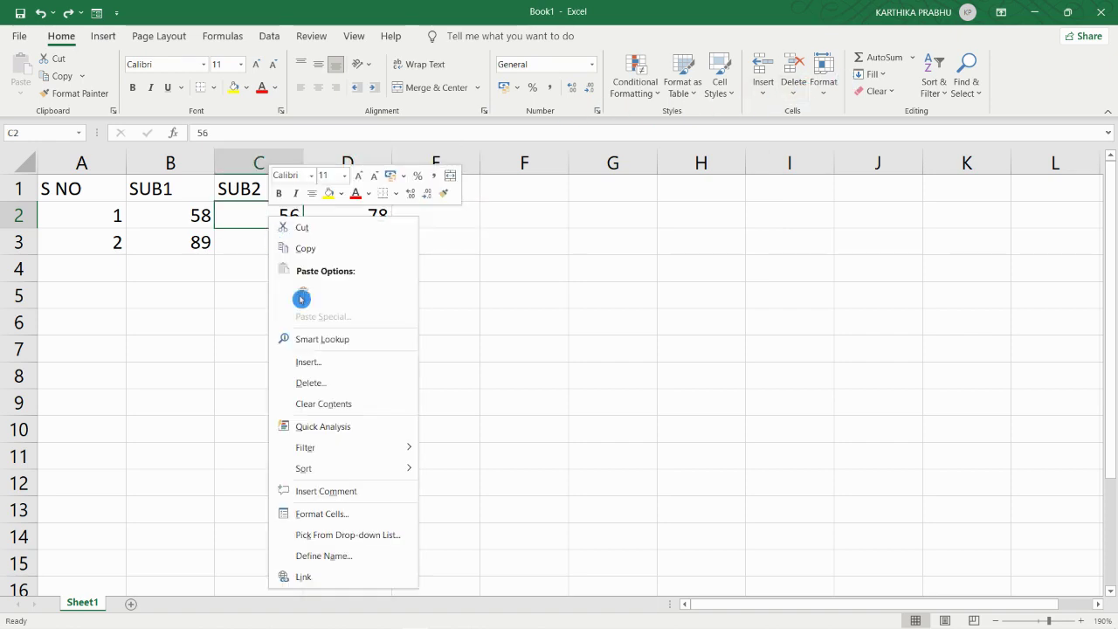
pyautogui.click(335, 381)
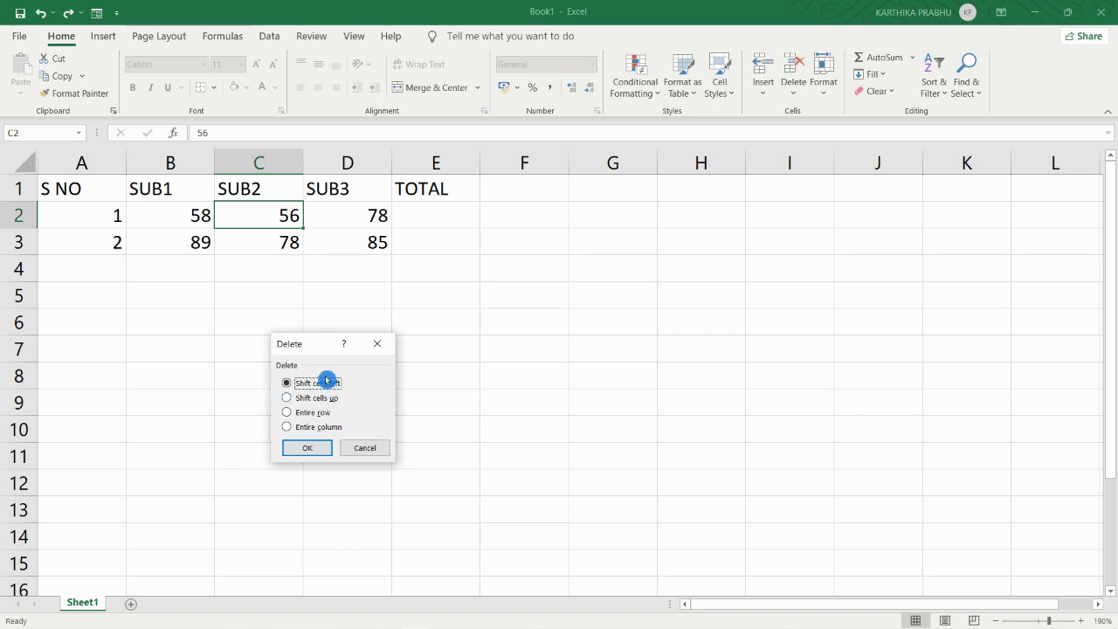
pyautogui.click(302, 449)
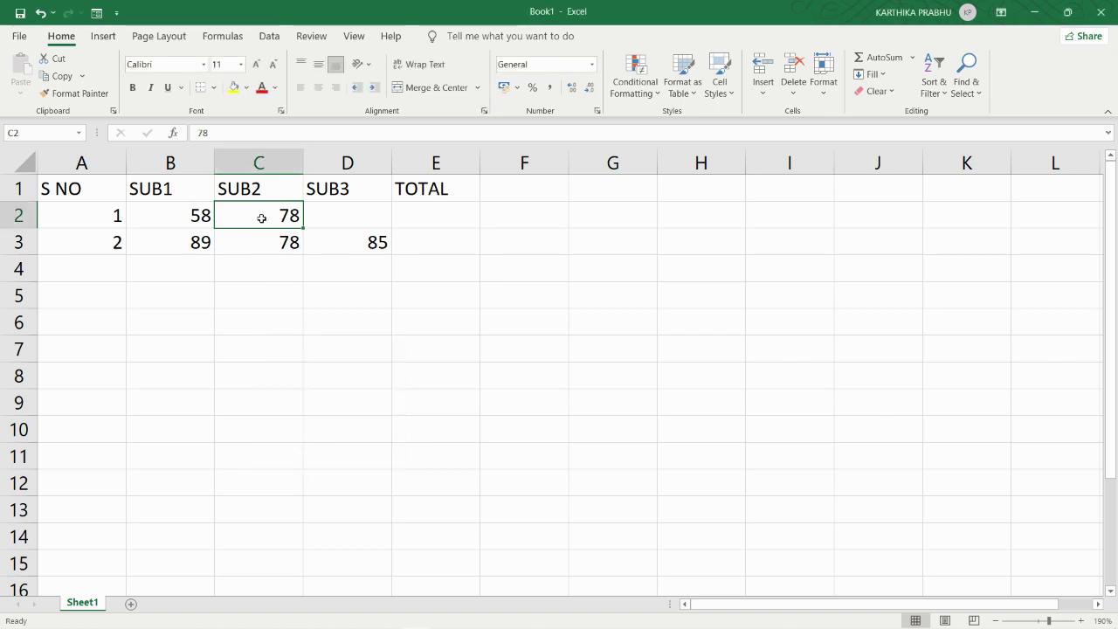
pyautogui.click(354, 214)
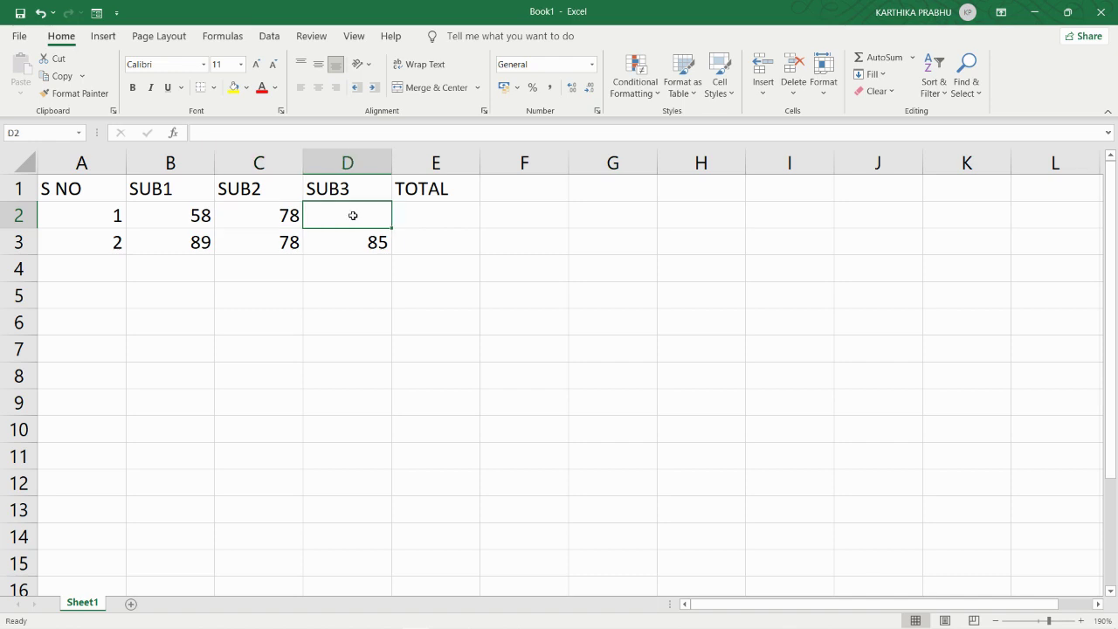
pyautogui.click(244, 216)
pyautogui.hotkey('ctrl', 'z')
# - Delete cell C2, the SUB2 mark of S NO 1, with Shift cells up, and undo the deletion
pyautogui.rightClick(245, 218)
pyautogui.click(285, 388)
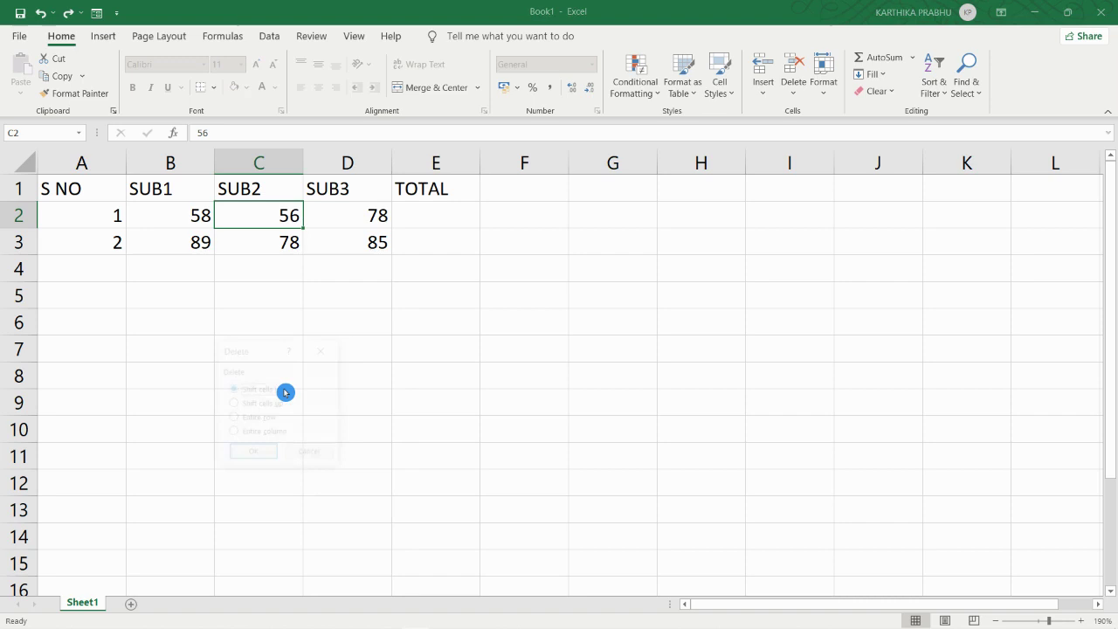
pyautogui.click(278, 407)
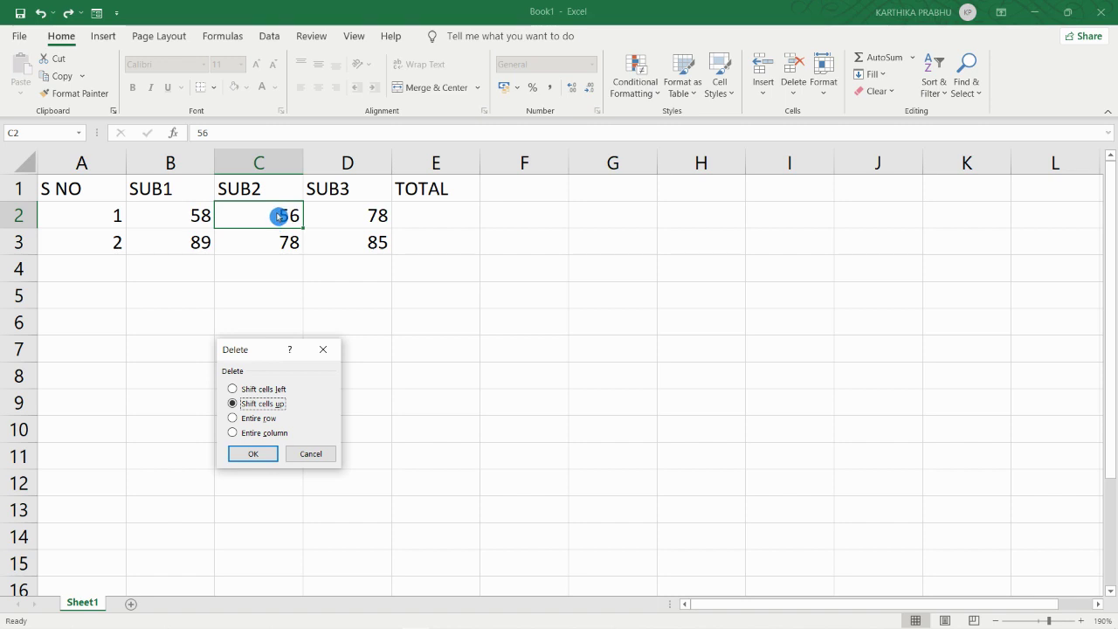
pyautogui.click(254, 452)
pyautogui.hotkey('ctrl', 'z')
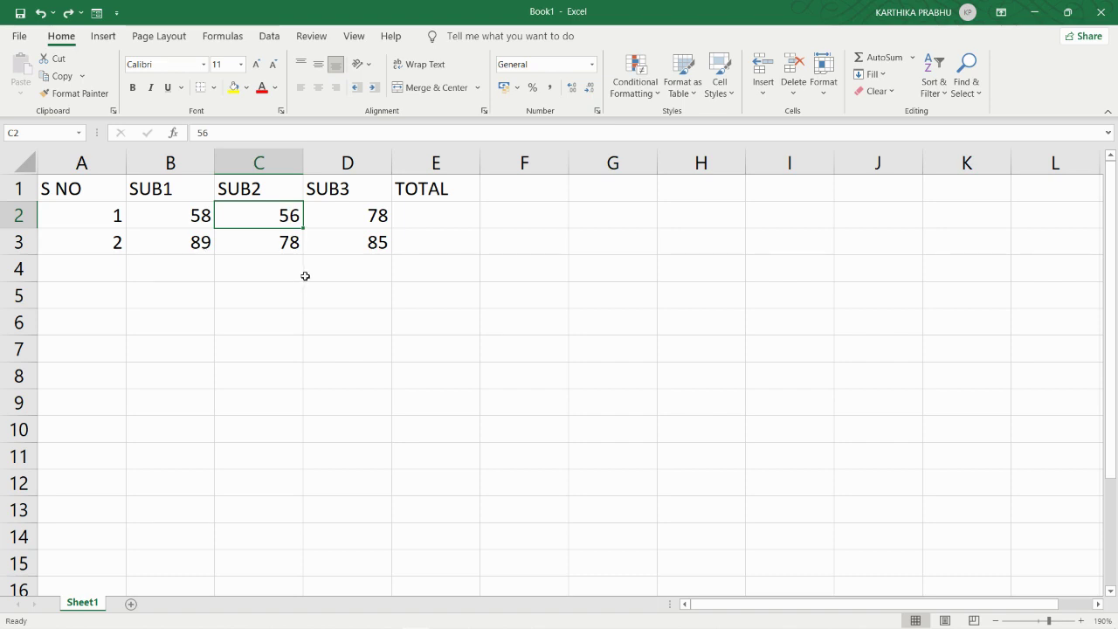
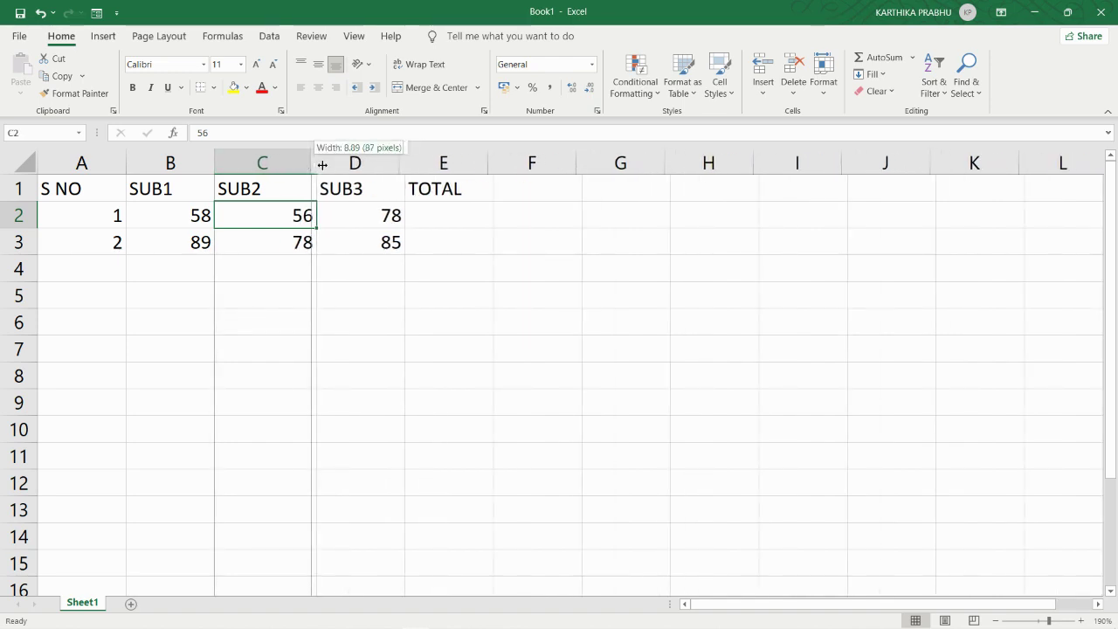
# - Increase the height of row 2 with a custom row height, and AutoFit the row height again
pyautogui.click(827, 101)
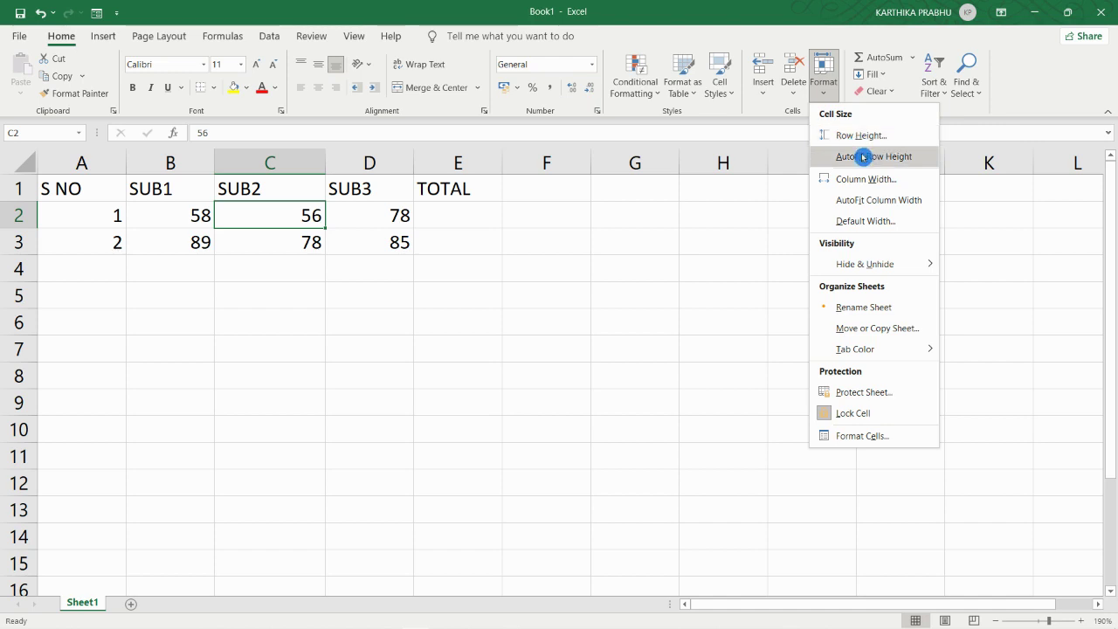
pyautogui.click(876, 134)
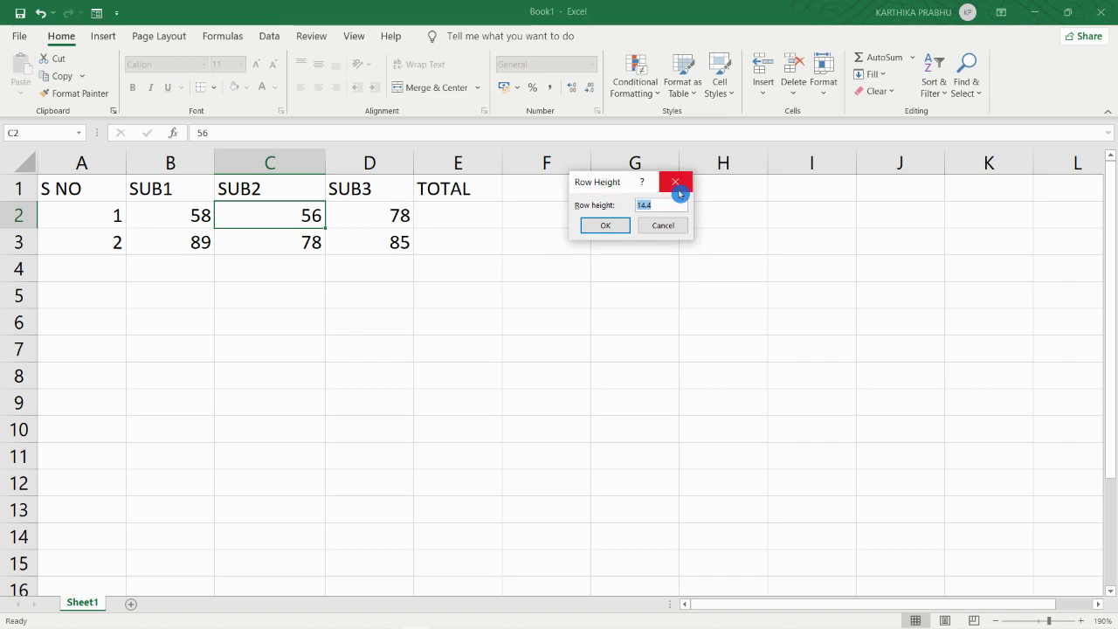
pyautogui.write('20')
pyautogui.click(678, 188)
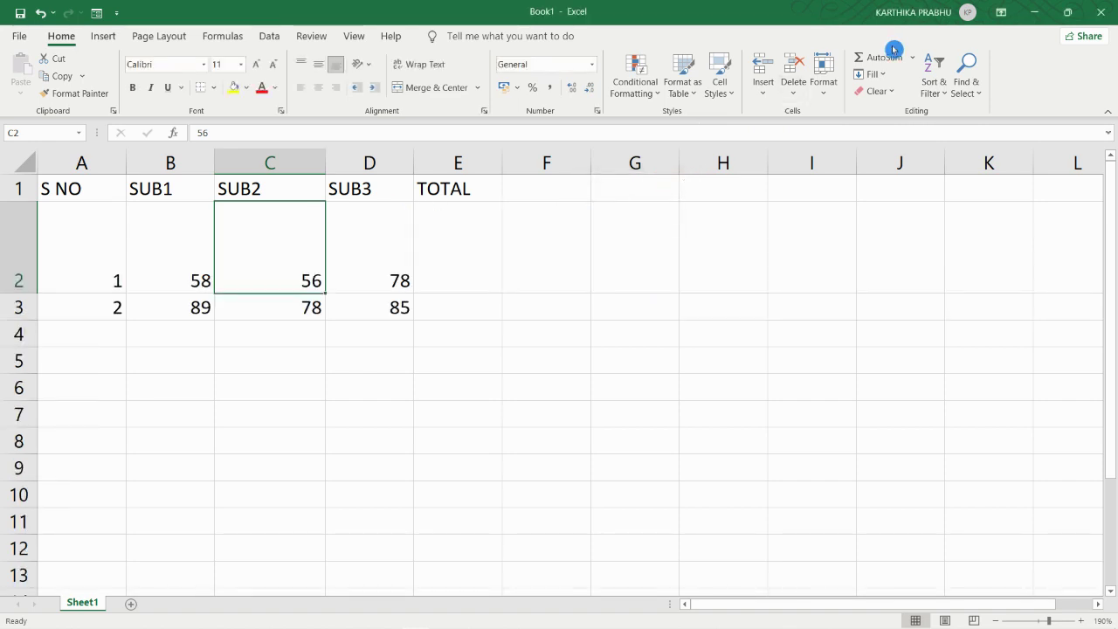
pyautogui.click(819, 99)
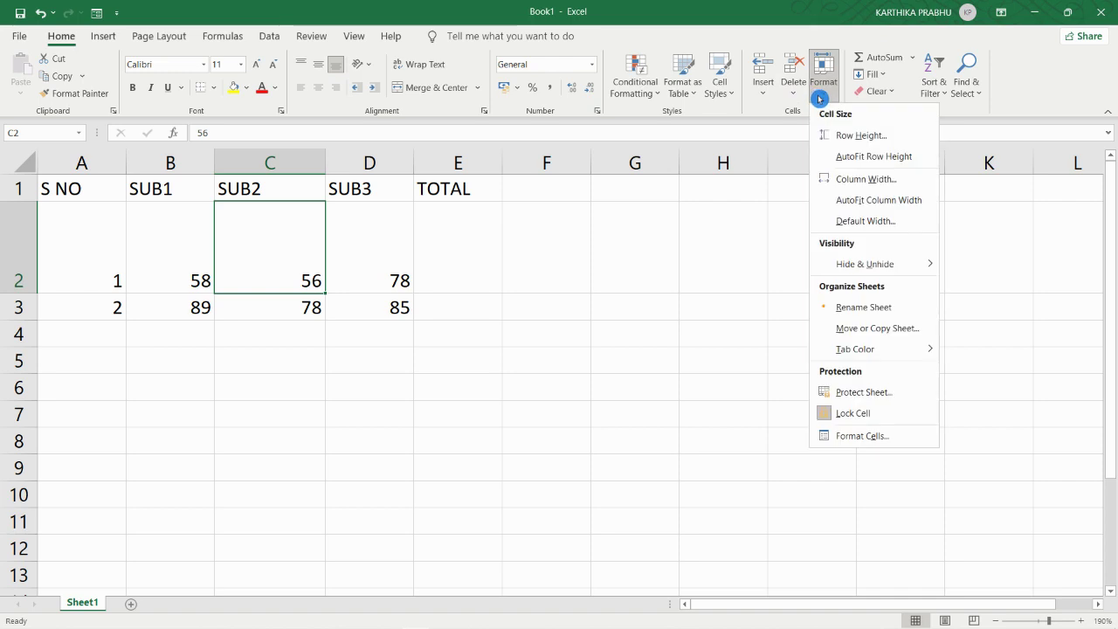
pyautogui.click(852, 159)
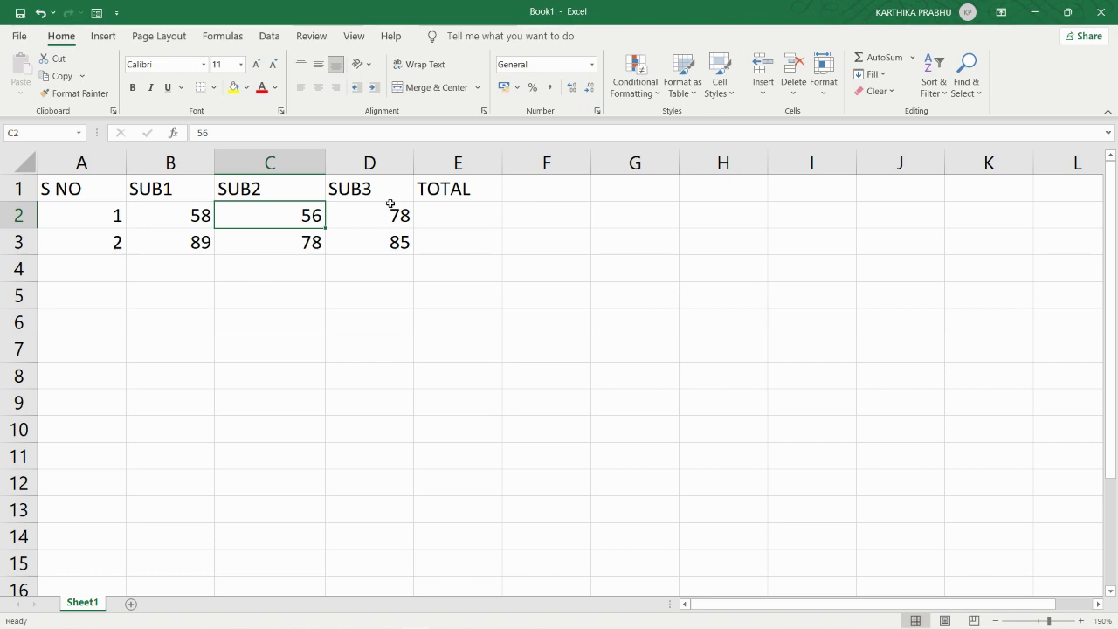
# - Widen the SUB2 column C considerably by entering a larger custom column width
pyautogui.click(822, 88)
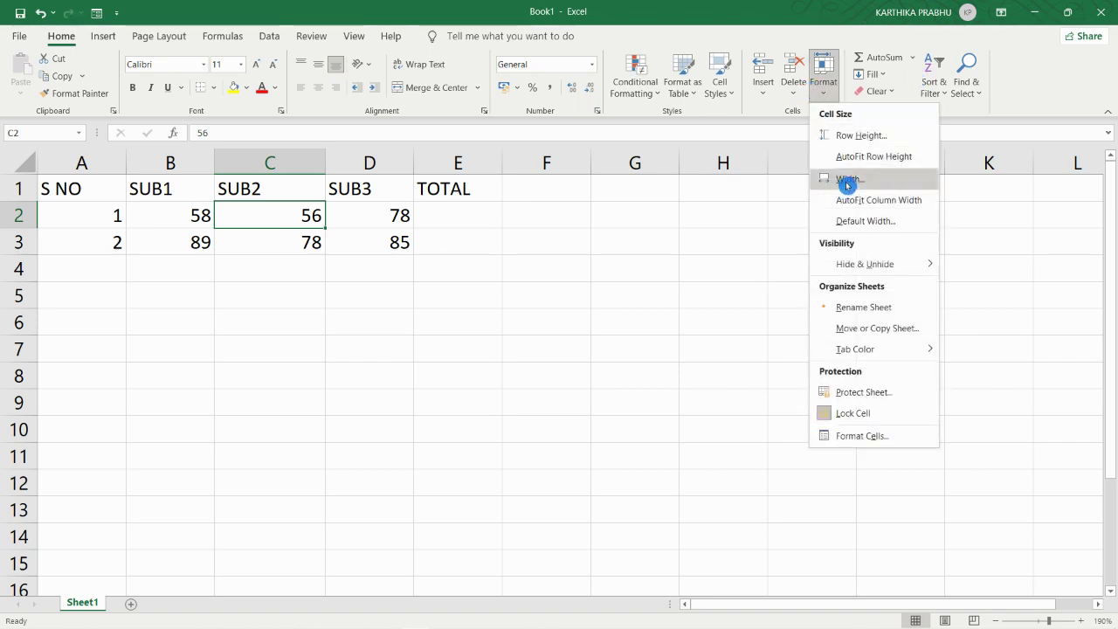
pyautogui.click(846, 181)
pyautogui.write('5')
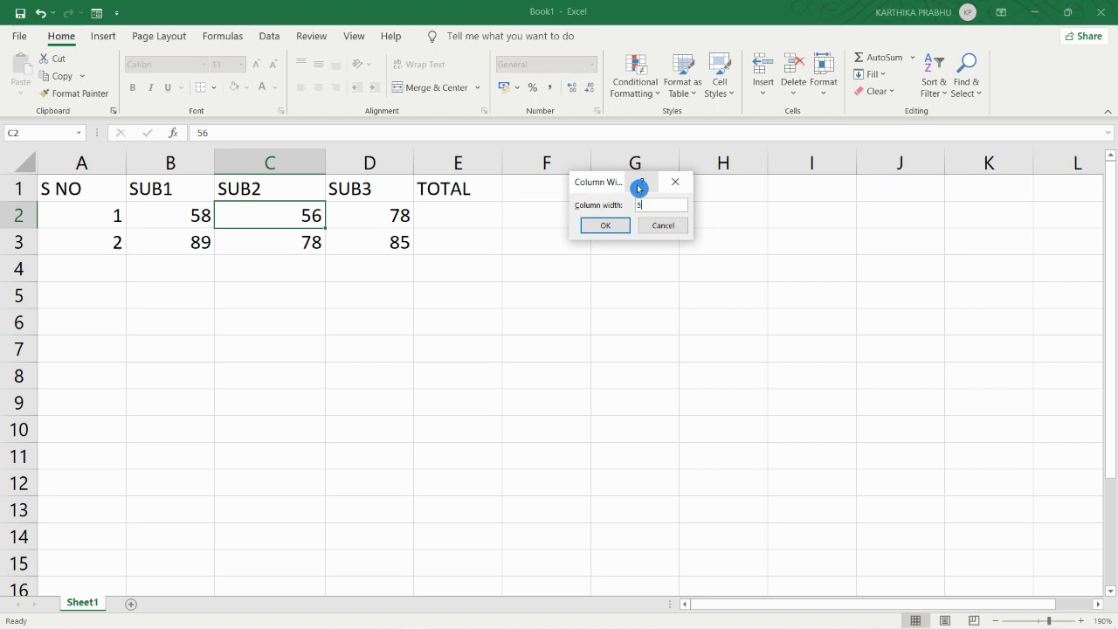
pyautogui.press('Escape')
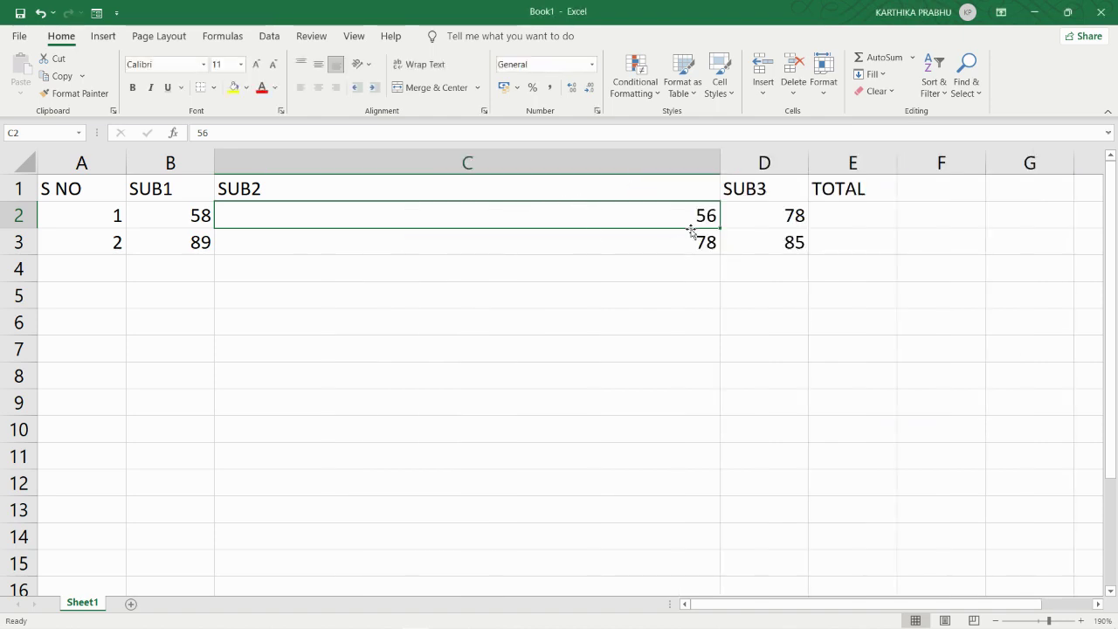
# - AutoFit the width of column C to the mark in C2, and AutoFit it again to the SUB2 header in C1
pyautogui.click(825, 84)
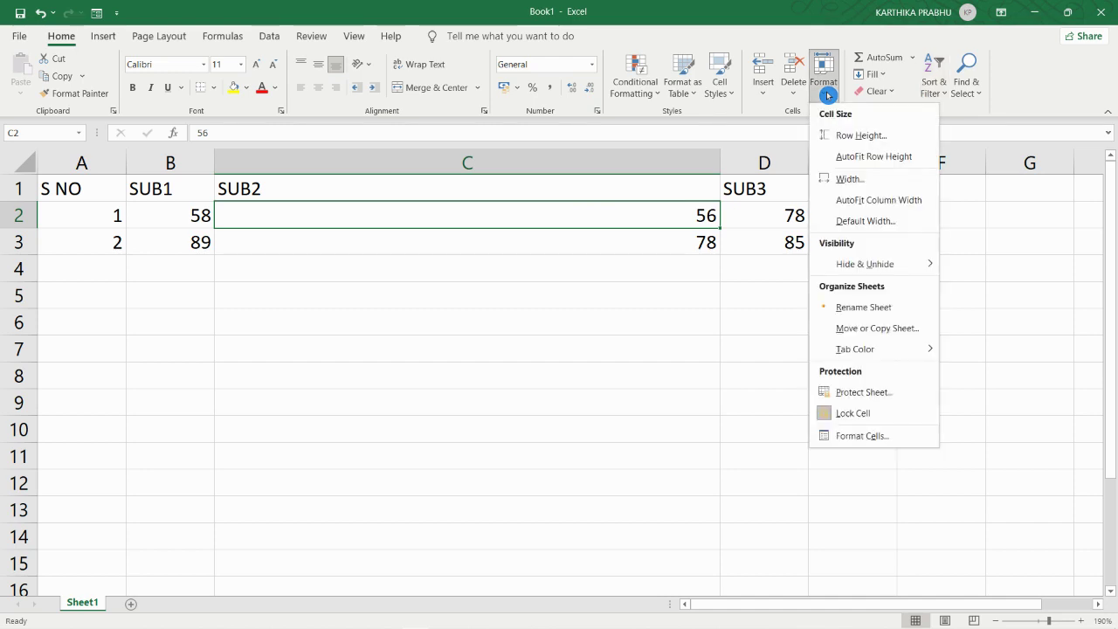
pyautogui.click(887, 200)
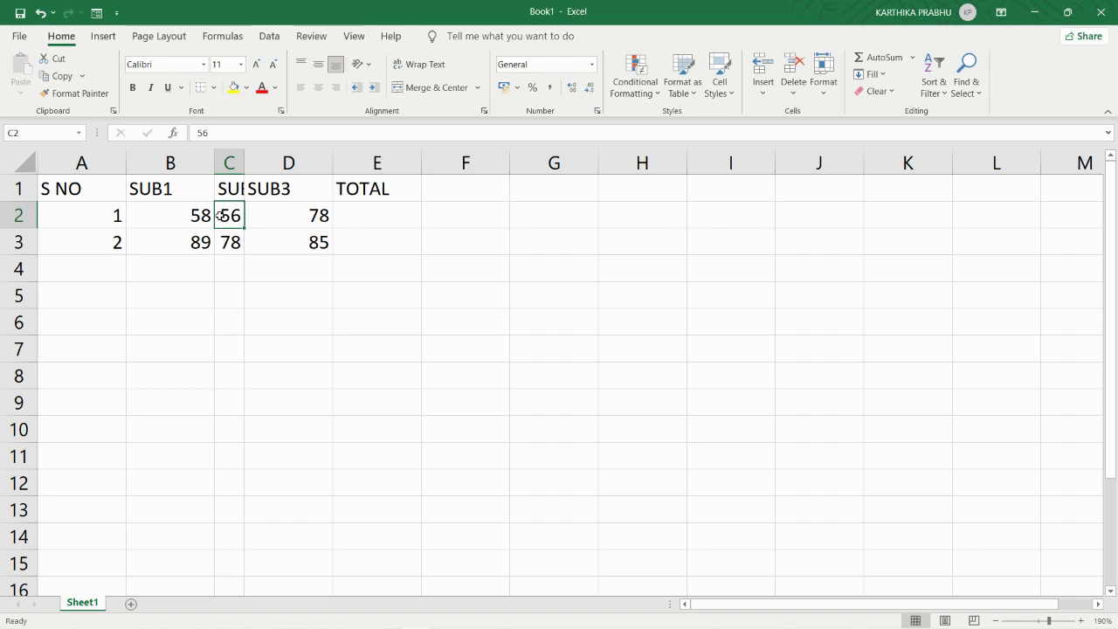
pyautogui.click(227, 186)
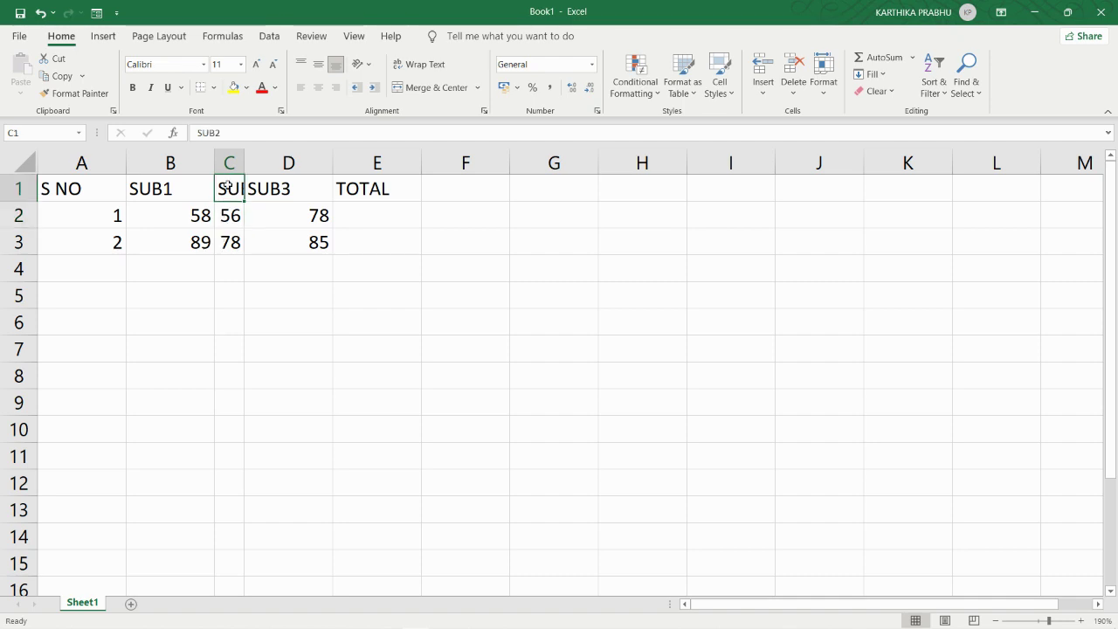
pyautogui.click(823, 85)
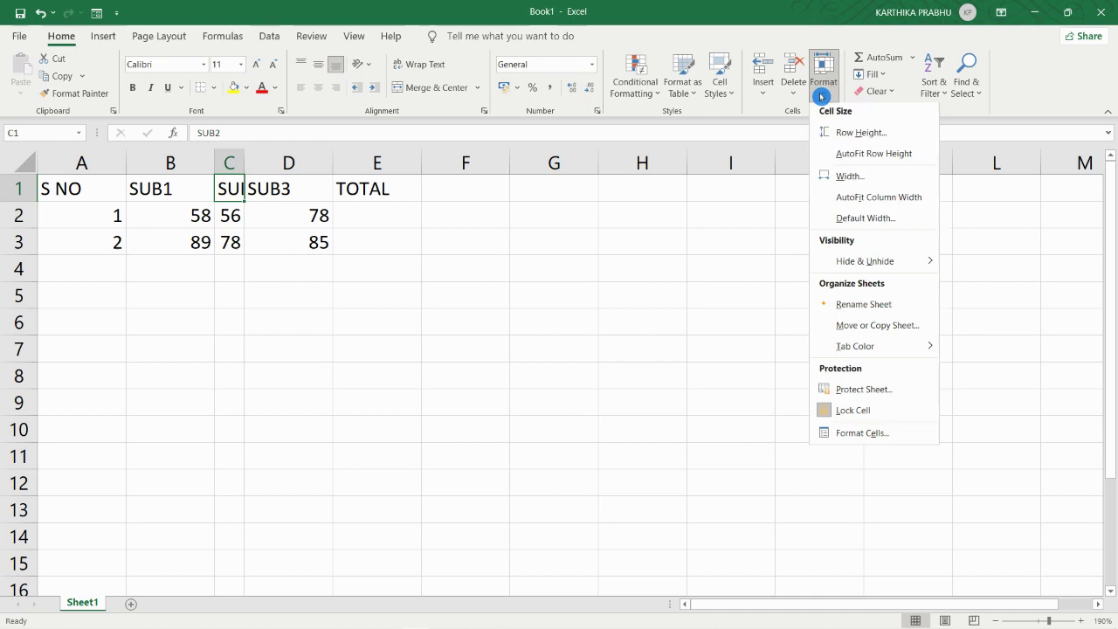
pyautogui.click(862, 201)
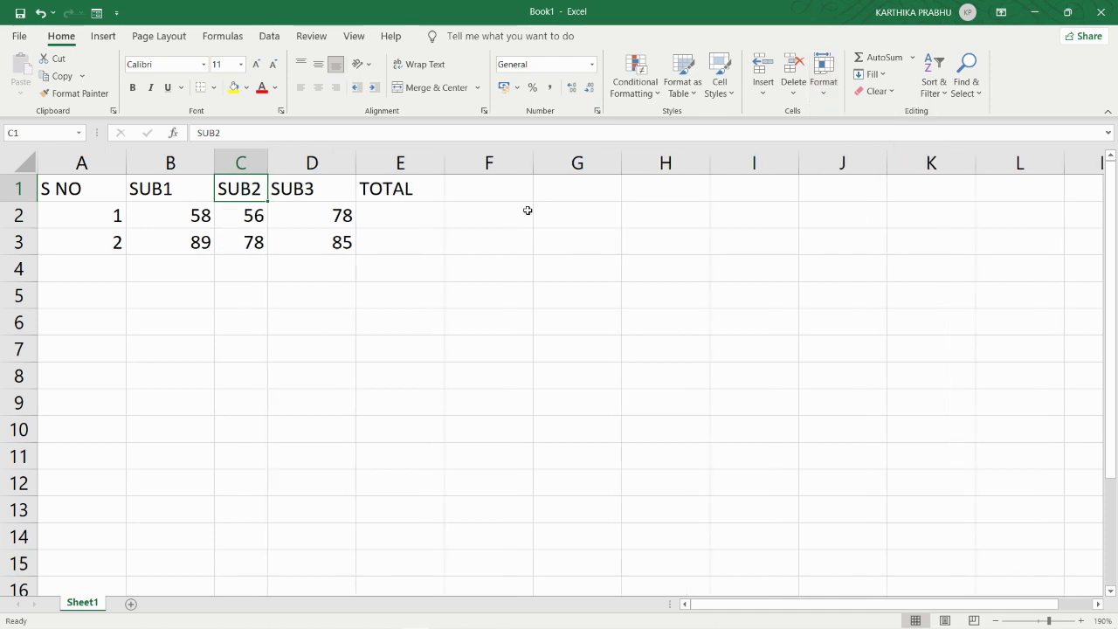
# - Apply the default standard column width of 8.11 with the SUB3 header cell D1 selected, and select cell F3
pyautogui.click(301, 188)
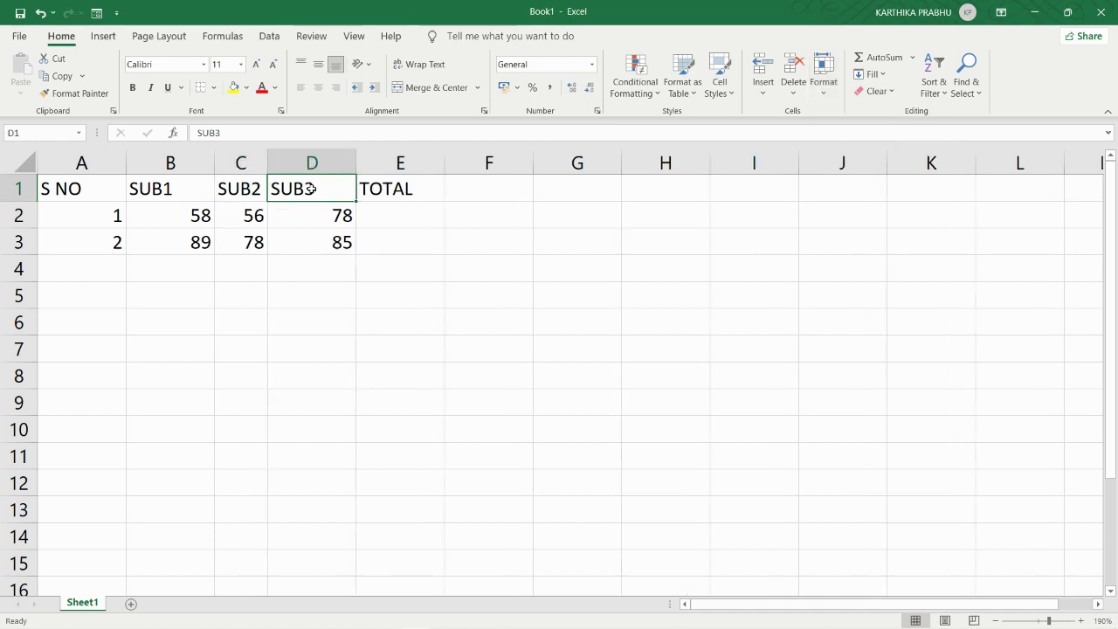
pyautogui.click(825, 83)
pyautogui.click(864, 220)
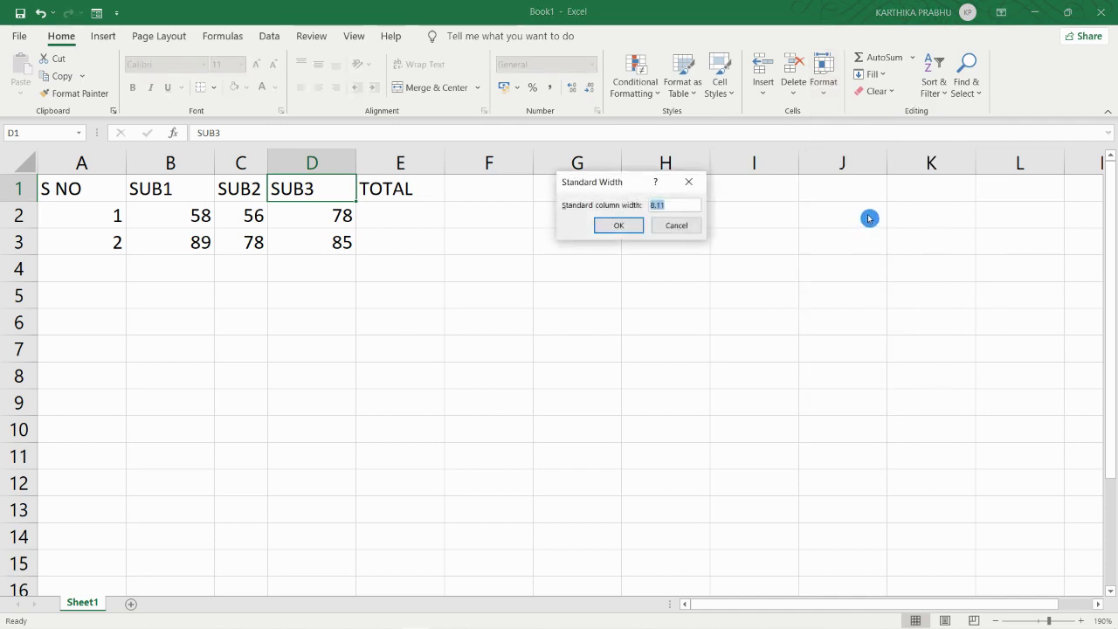
pyautogui.click(614, 224)
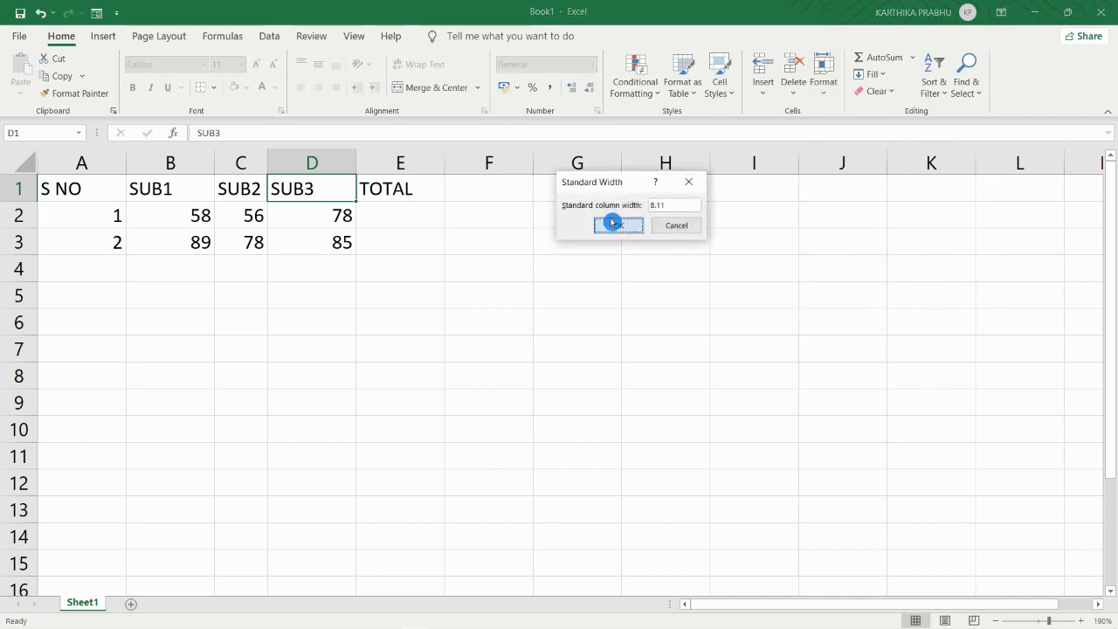
pyautogui.click(446, 241)
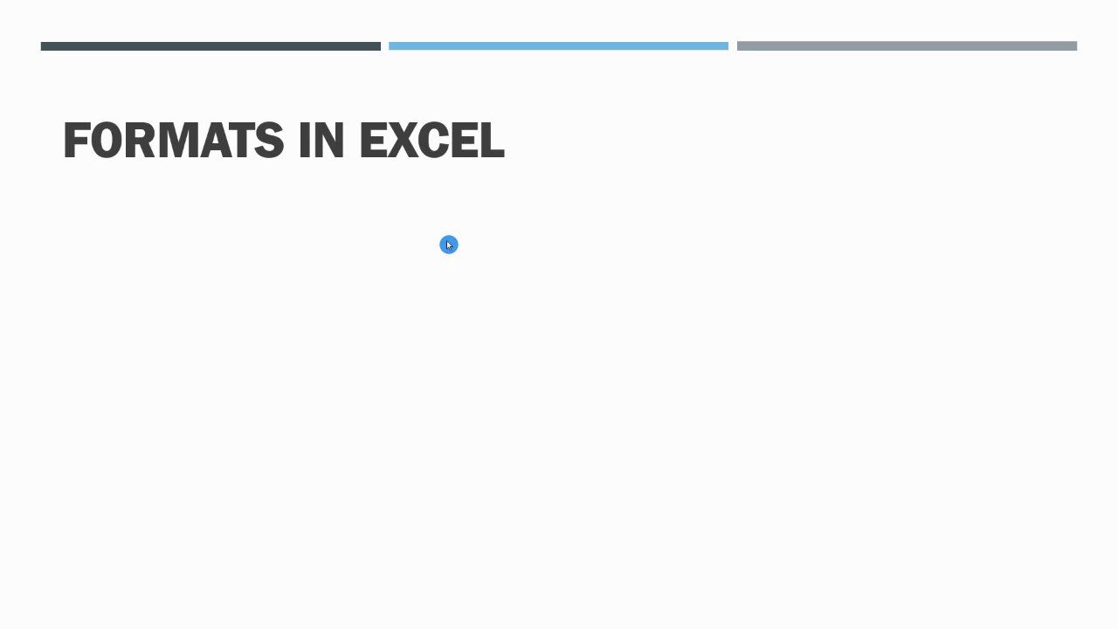
pyautogui.click(448, 244)
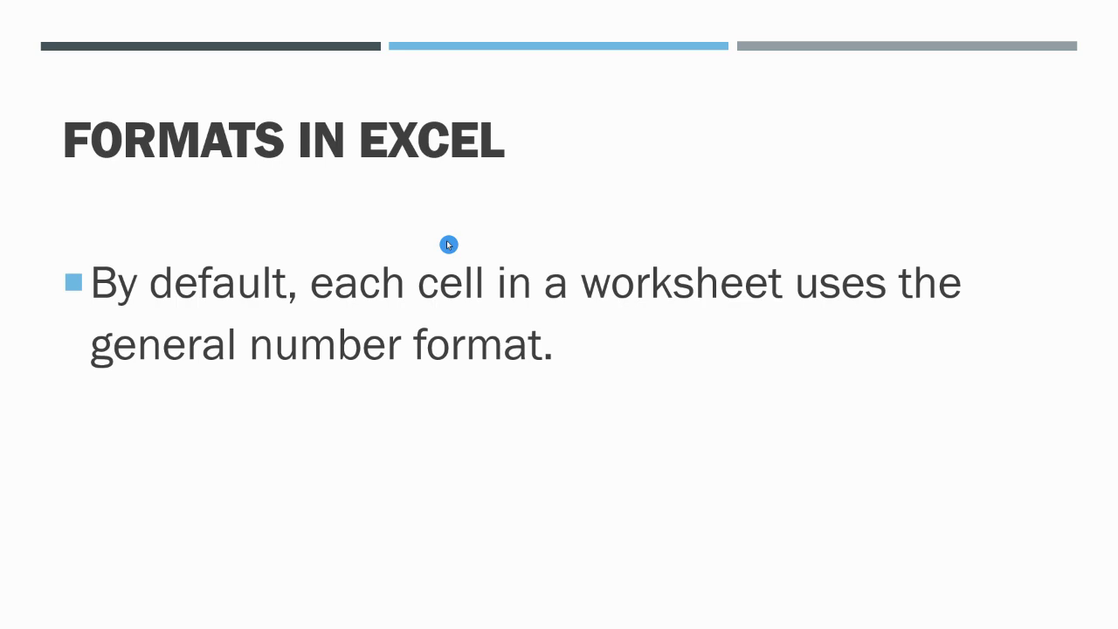
pyautogui.click(448, 244)
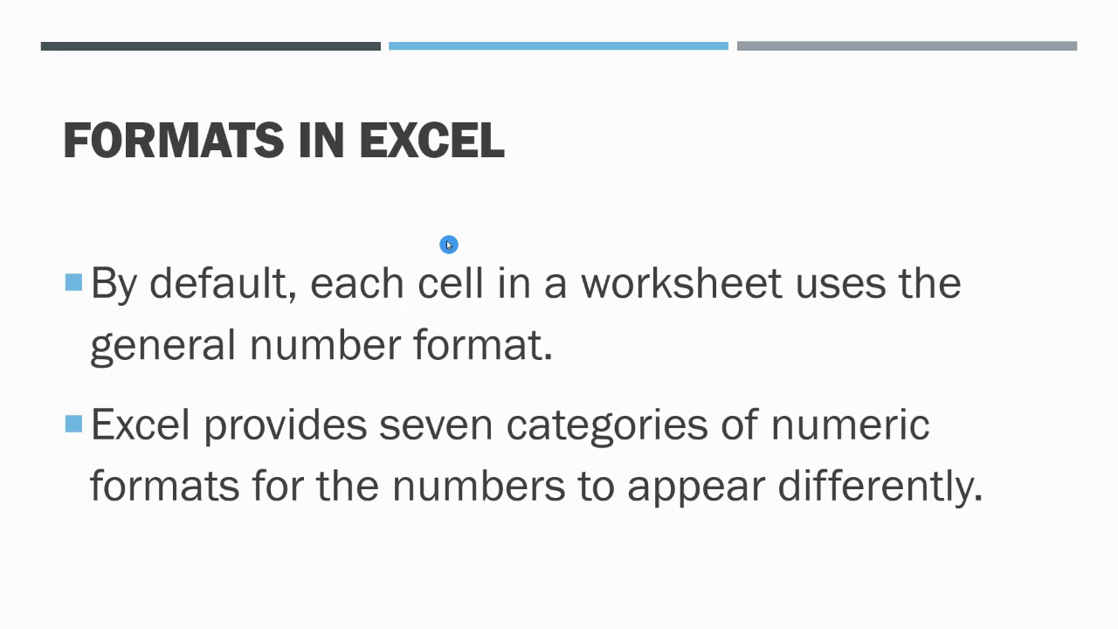
pyautogui.click(448, 245)
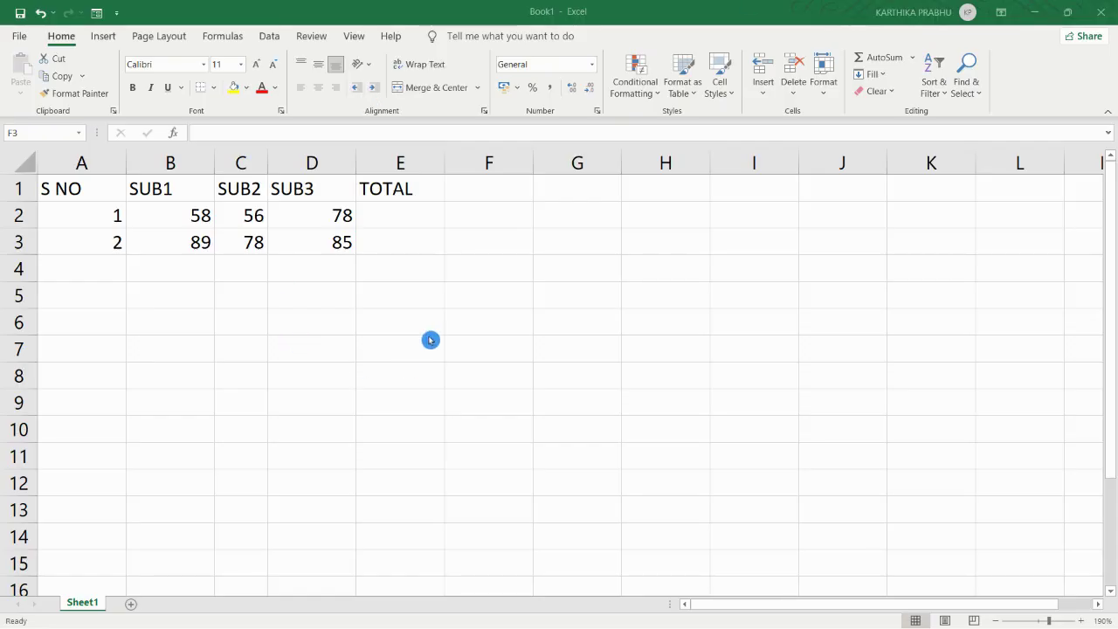
# - Examine the full list of number formats available for the SUB3 header cell D1, without applying one
pyautogui.click(323, 216)
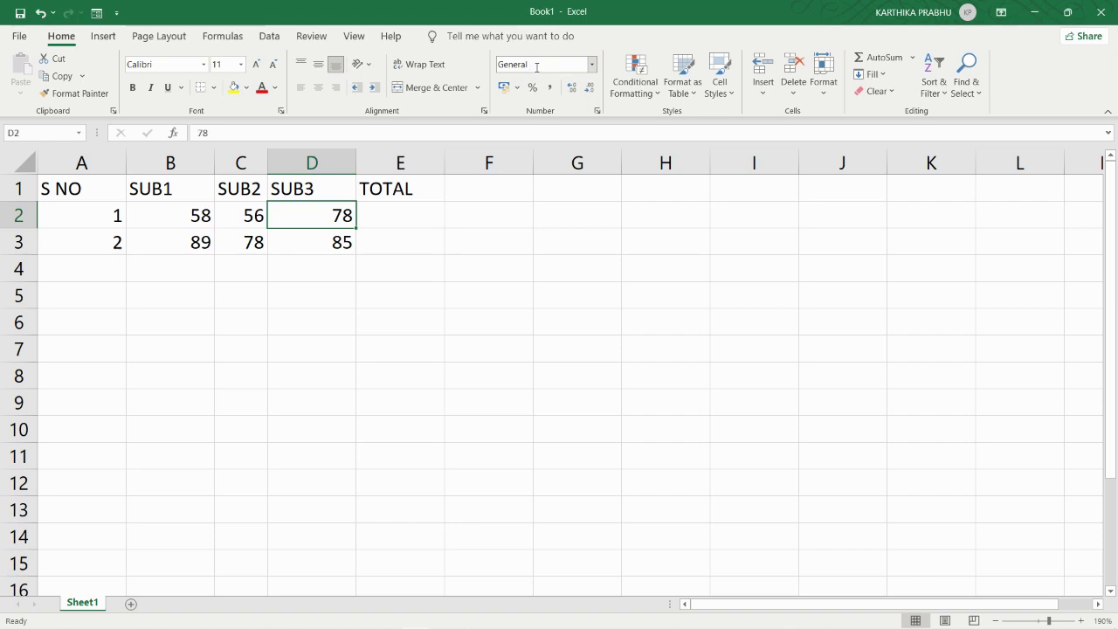
pyautogui.click(307, 188)
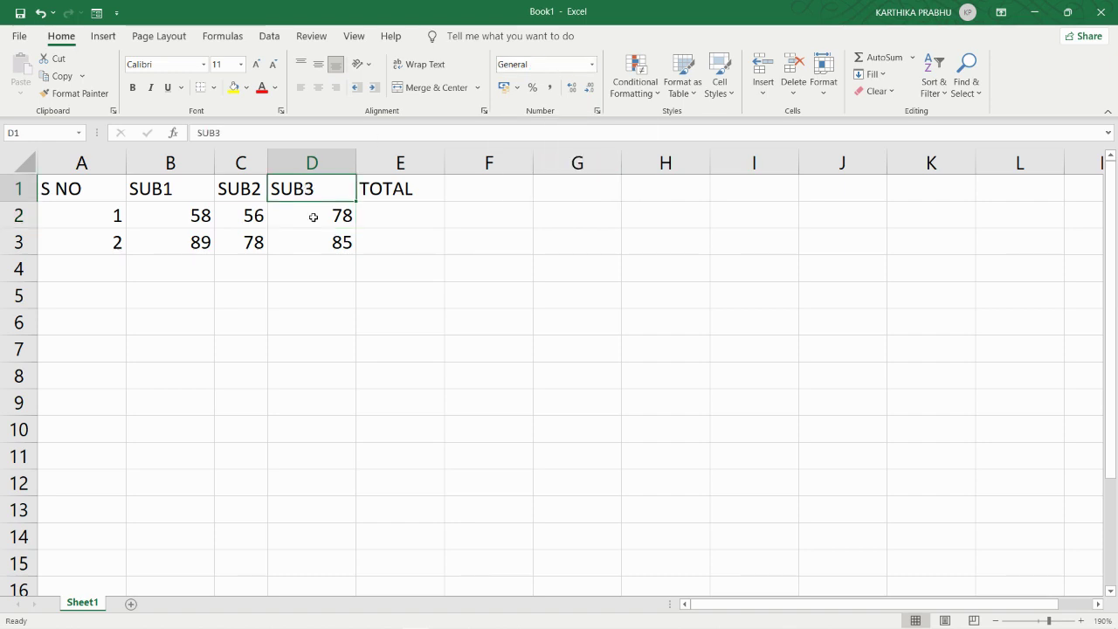
pyautogui.click(536, 70)
pyautogui.click(590, 68)
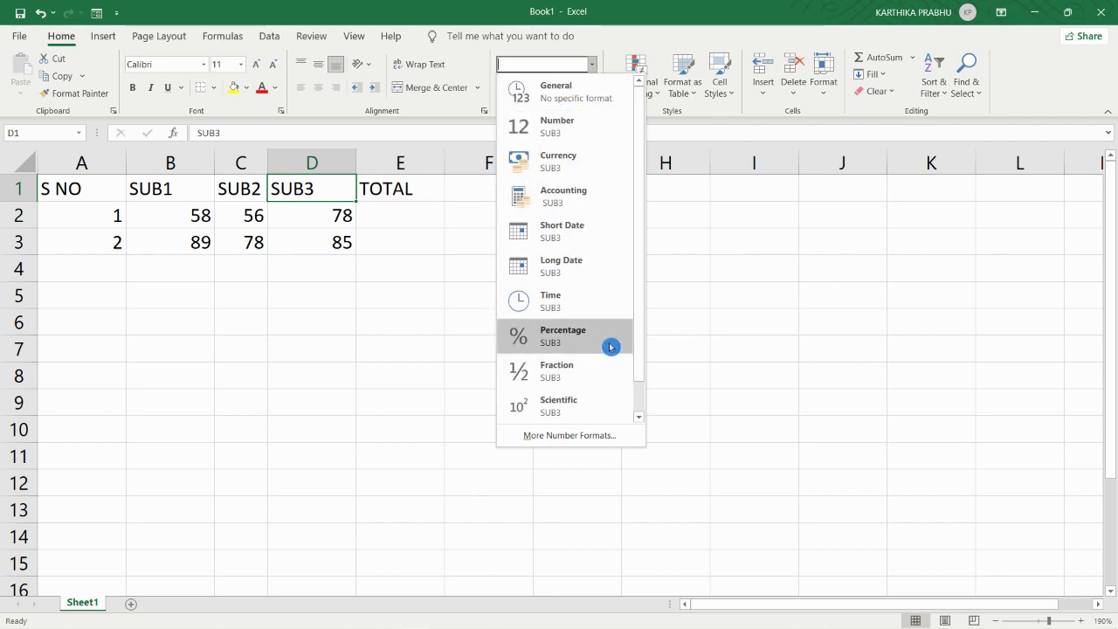
pyautogui.scroll(-1, 610, 347)
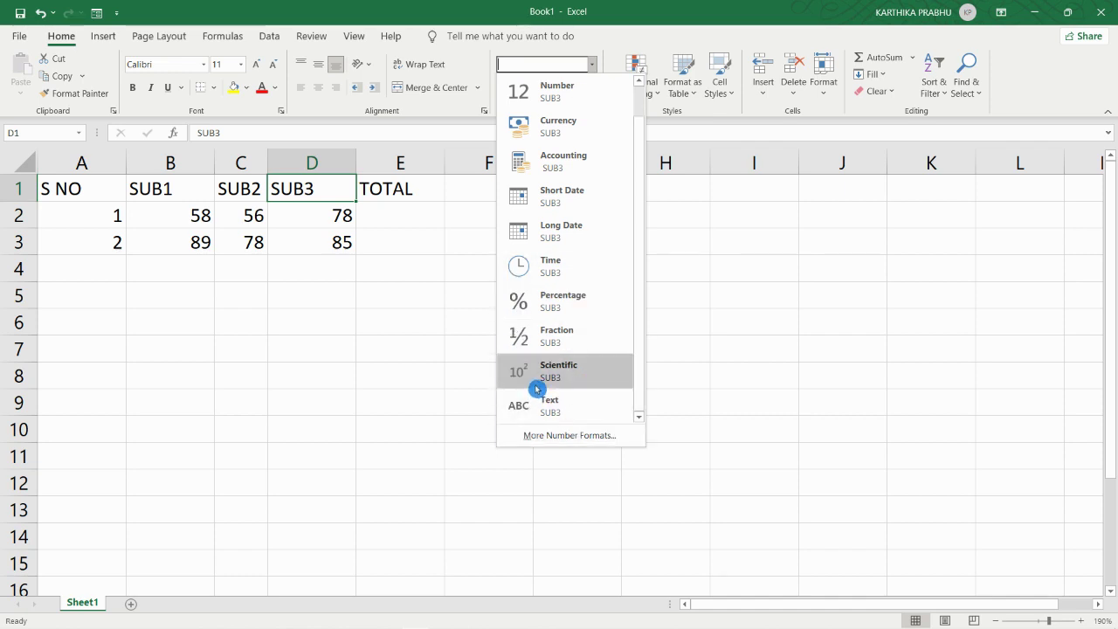
pyautogui.click(322, 215)
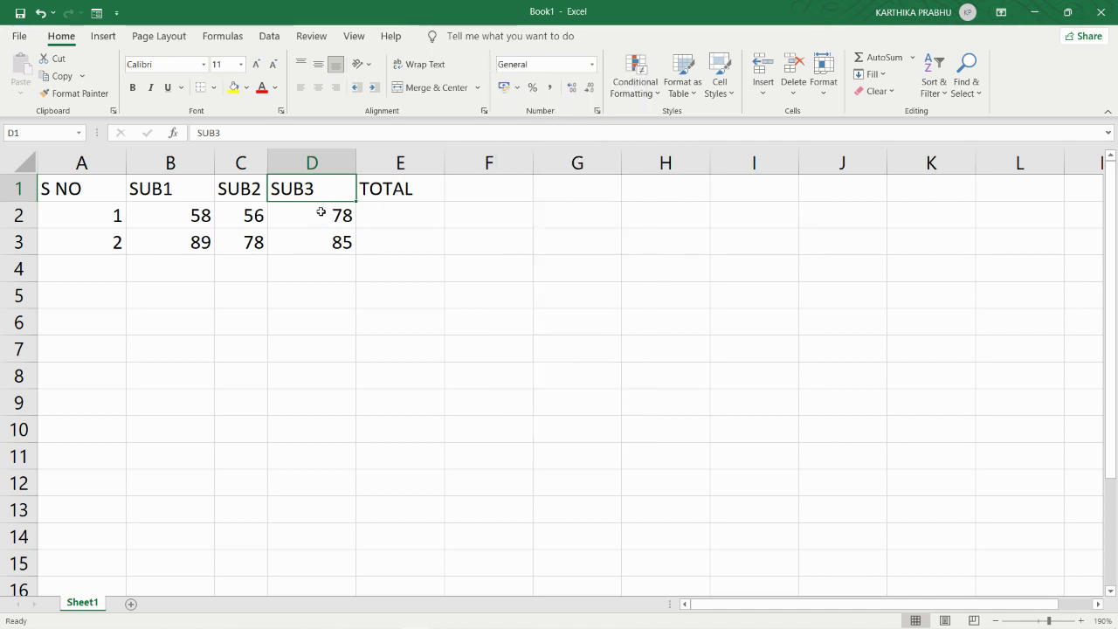
# - Format cell D2, the SUB3 mark of S NO 1, as Currency
pyautogui.click(321, 213)
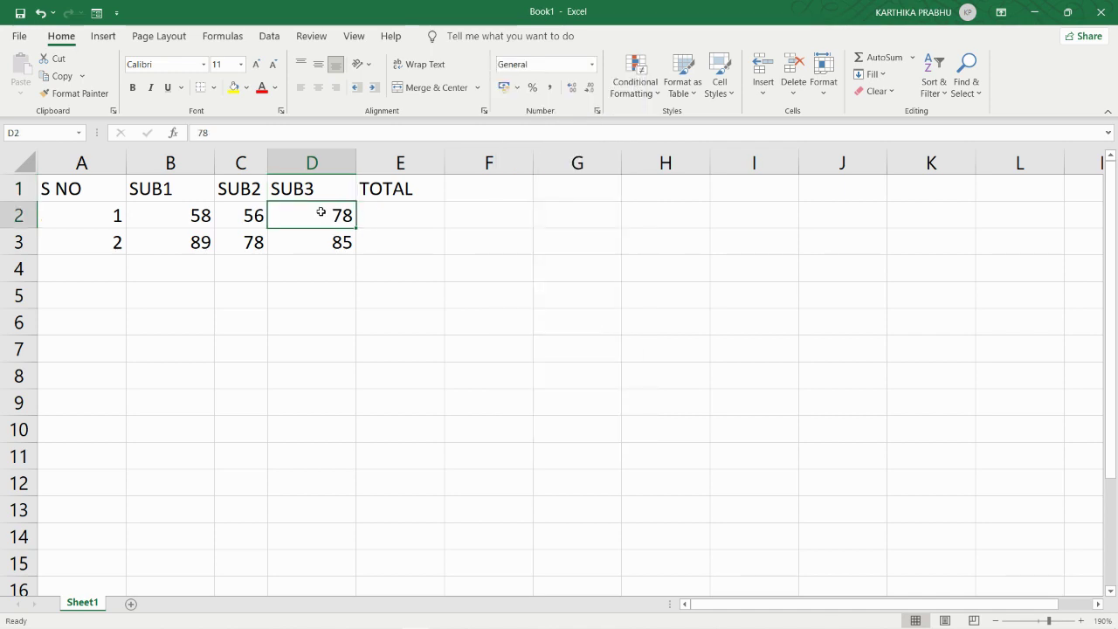
pyautogui.click(593, 66)
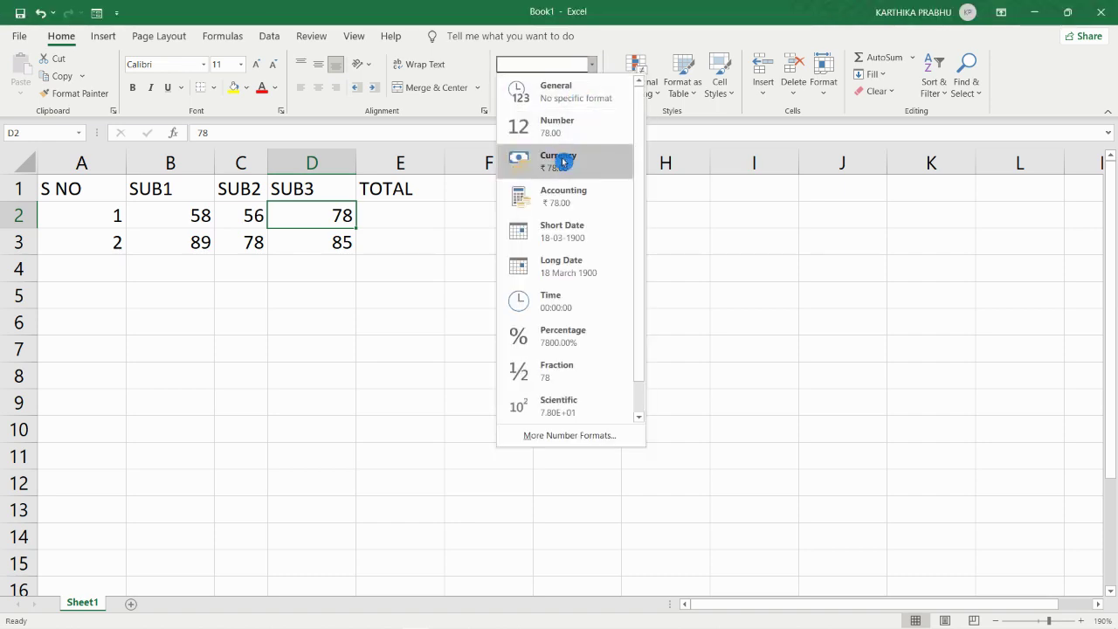
pyautogui.click(586, 165)
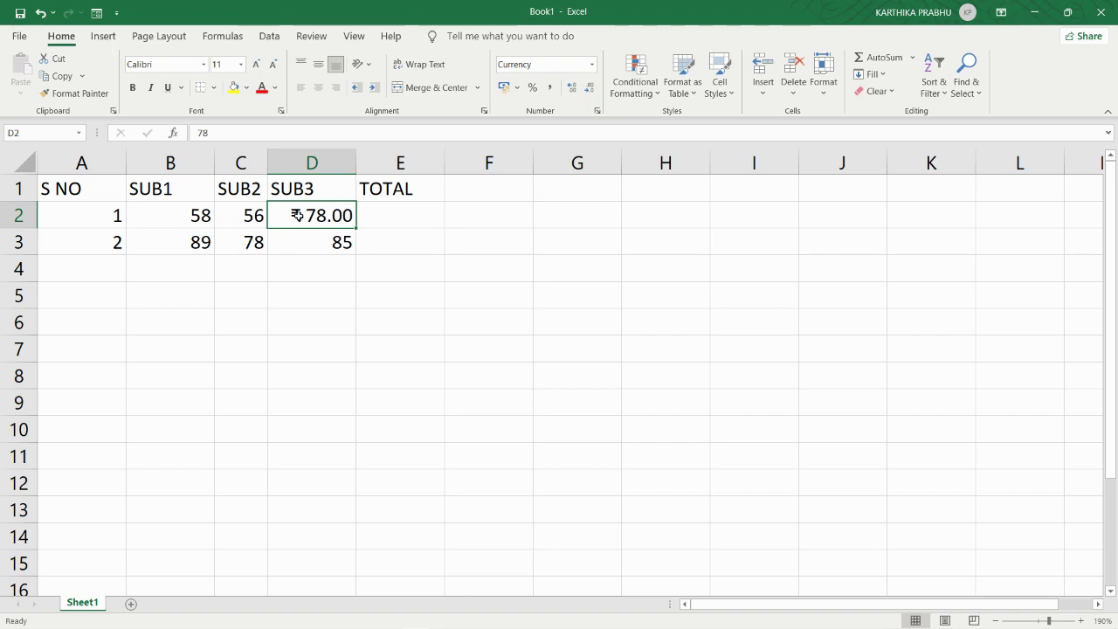
# - Format cell D2, the SUB3 mark of S NO 1, as Percentage and widen column D to fit it
pyautogui.click(519, 91)
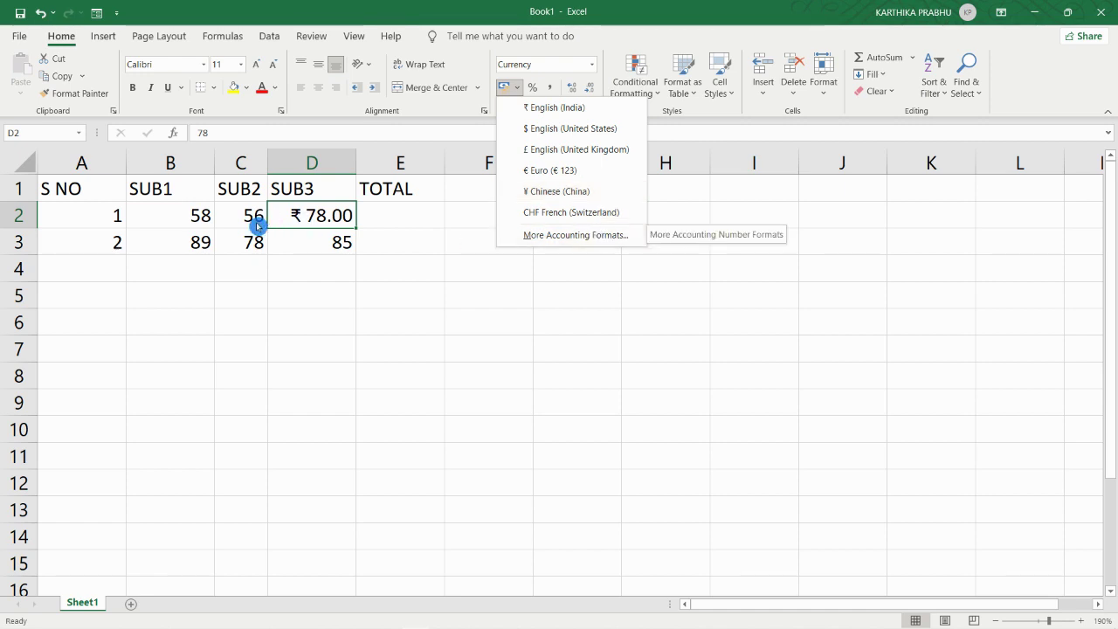
pyautogui.click(302, 213)
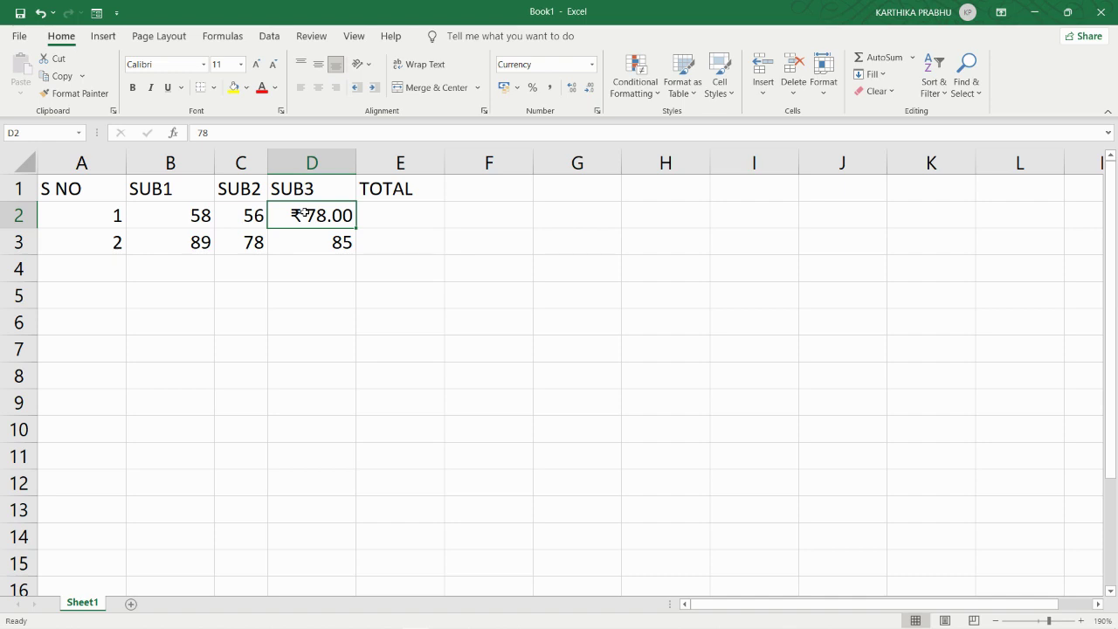
pyautogui.click(592, 66)
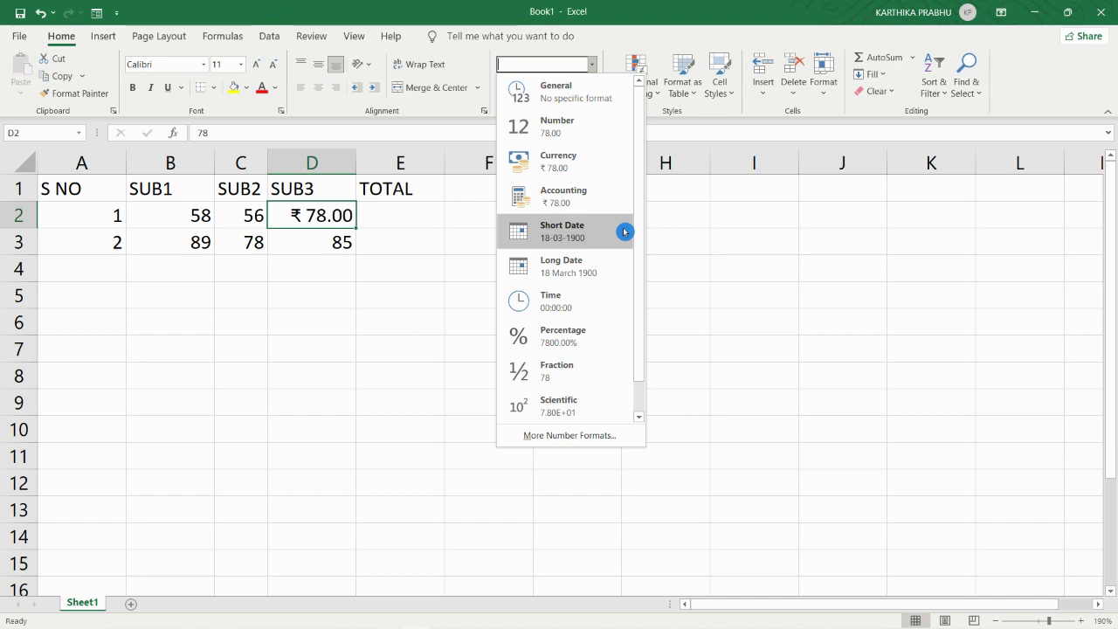
pyautogui.click(592, 344)
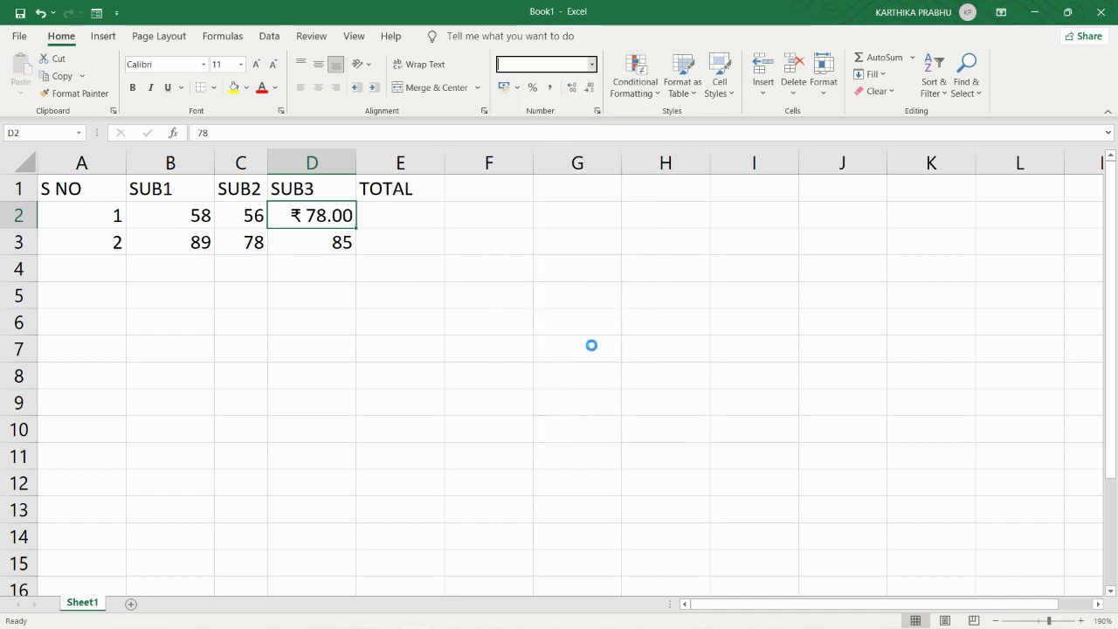
pyautogui.moveTo(356, 158); pyautogui.dragTo(406, 157)
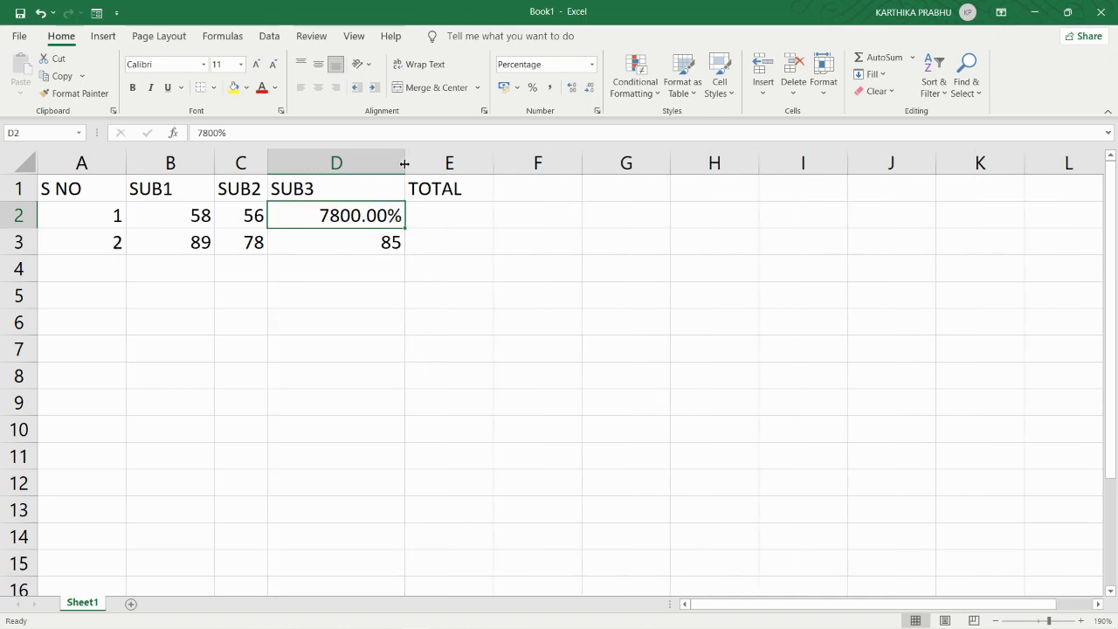
# - Change the number format of cell D2 to Scientific
pyautogui.click(592, 64)
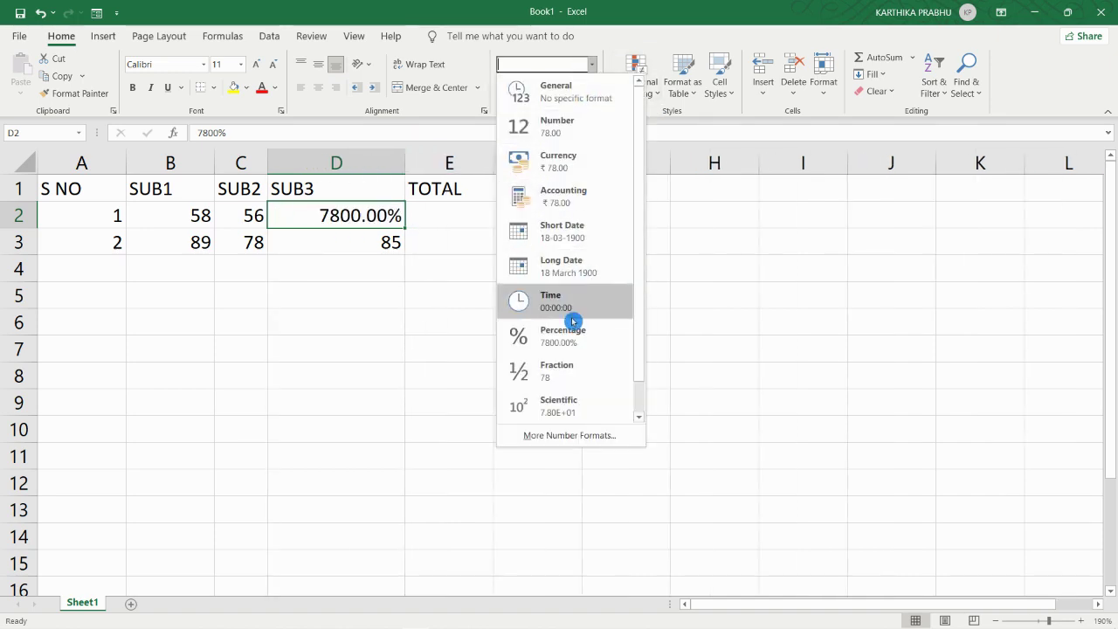
pyautogui.scroll(-1, 572, 349)
pyautogui.click(571, 377)
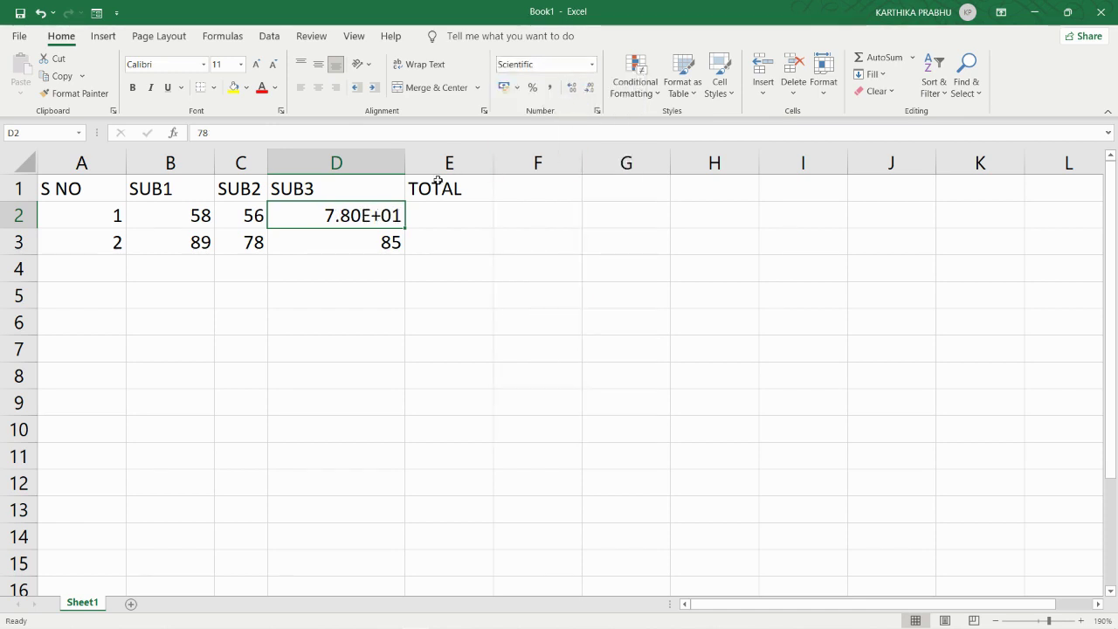
# - Change the number format of cell D2 to Text, and select the empty TOTAL cell E2
pyautogui.click(597, 64)
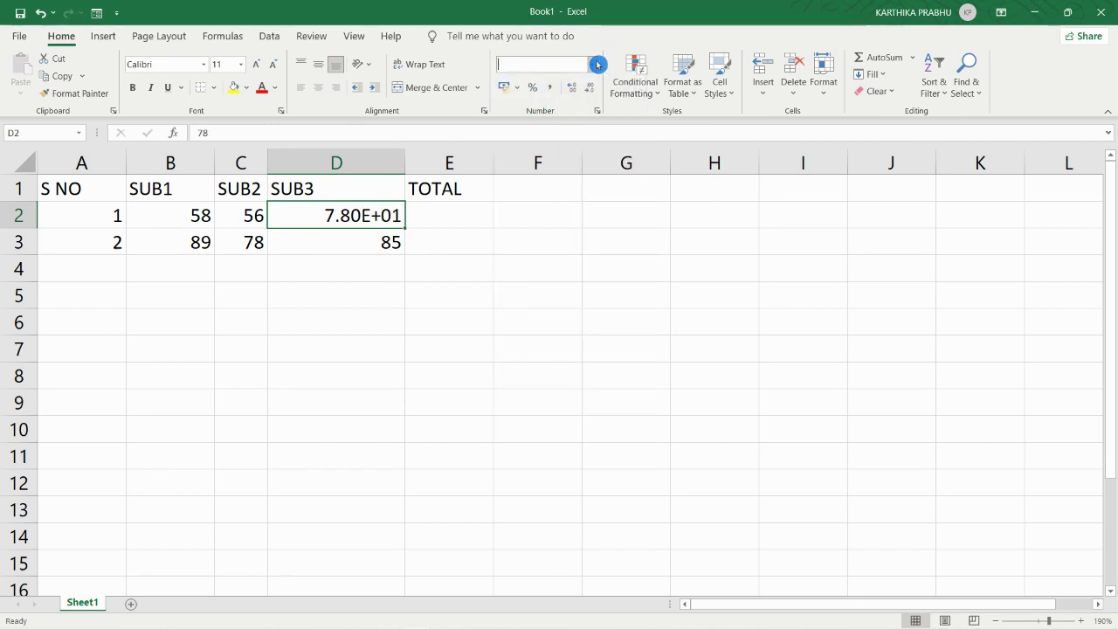
pyautogui.scroll(-1, 569, 404)
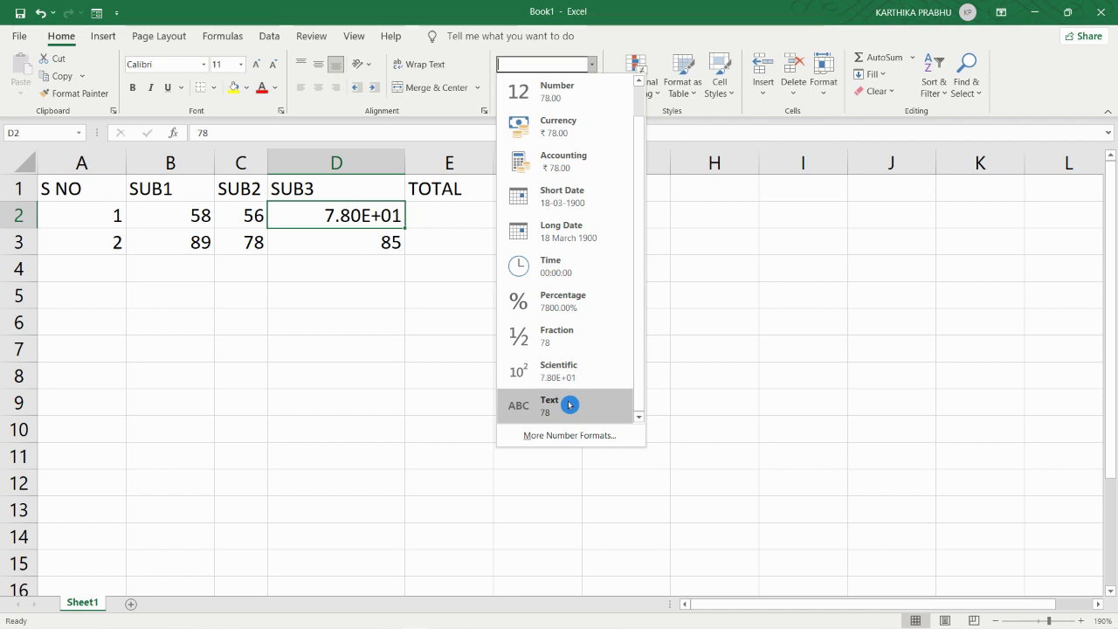
pyautogui.click(570, 404)
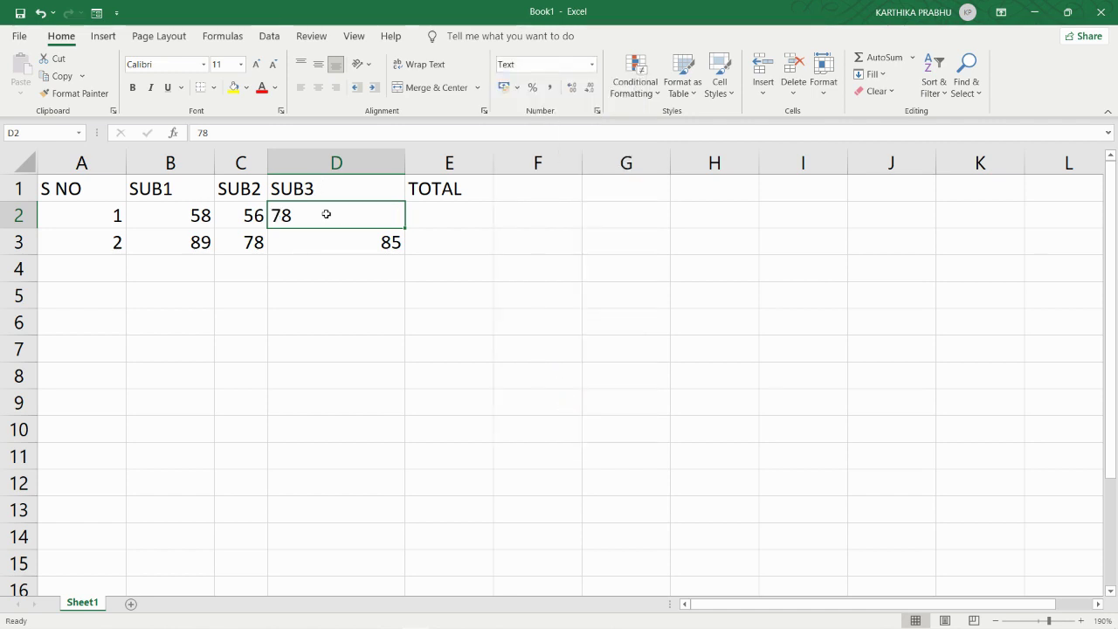
pyautogui.click(470, 212)
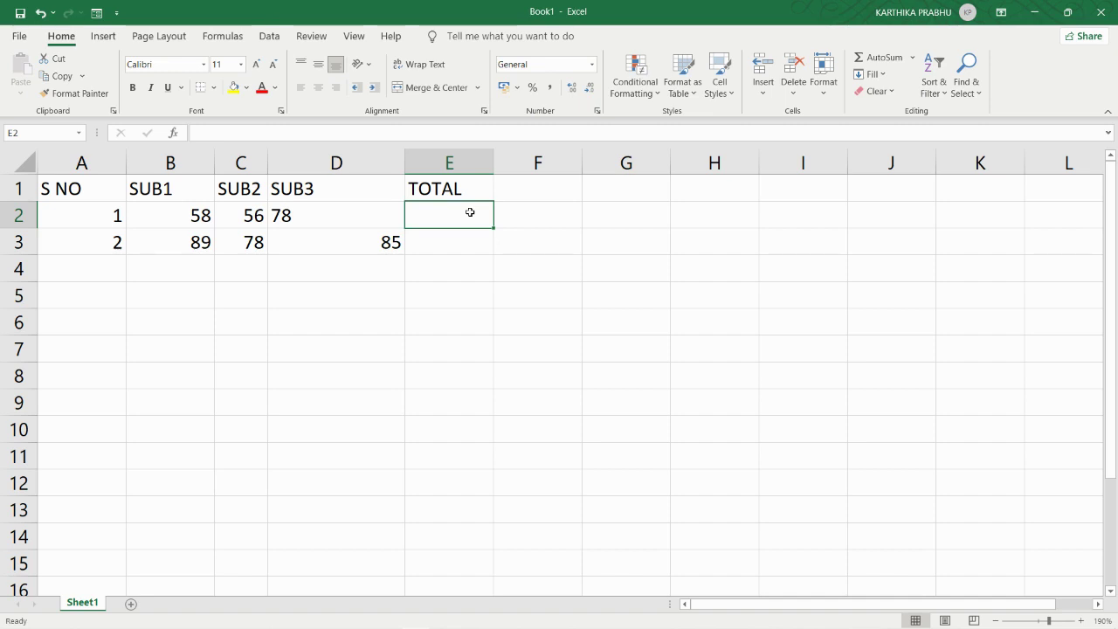
# - Apply the Comma Style to the SUB3 mark in D2 and increase it to five decimal places
pyautogui.click(371, 216)
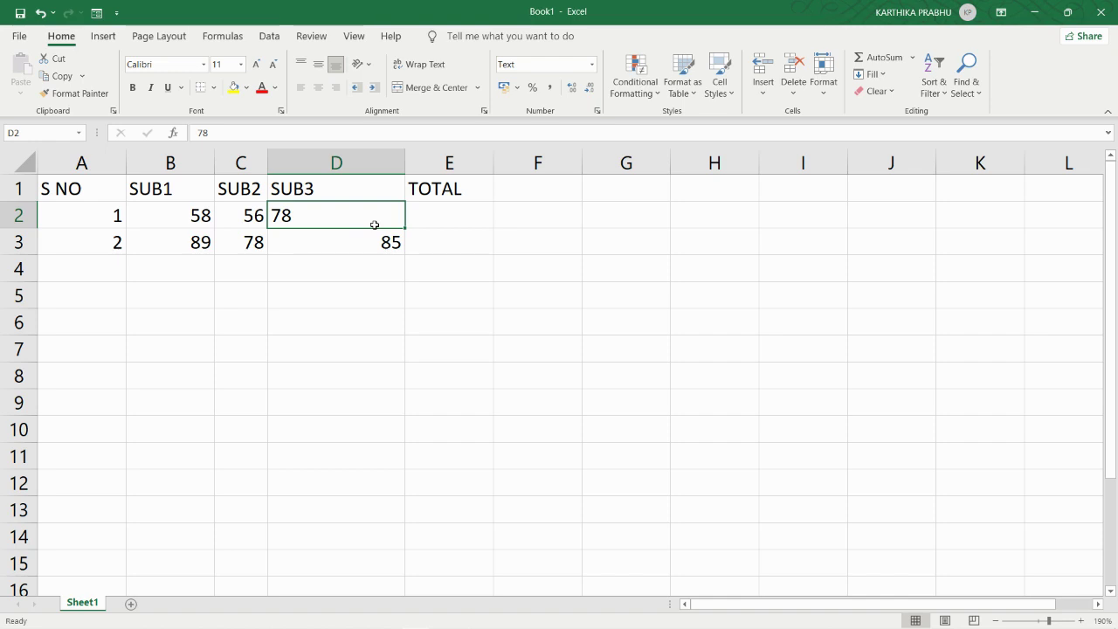
pyautogui.click(552, 92)
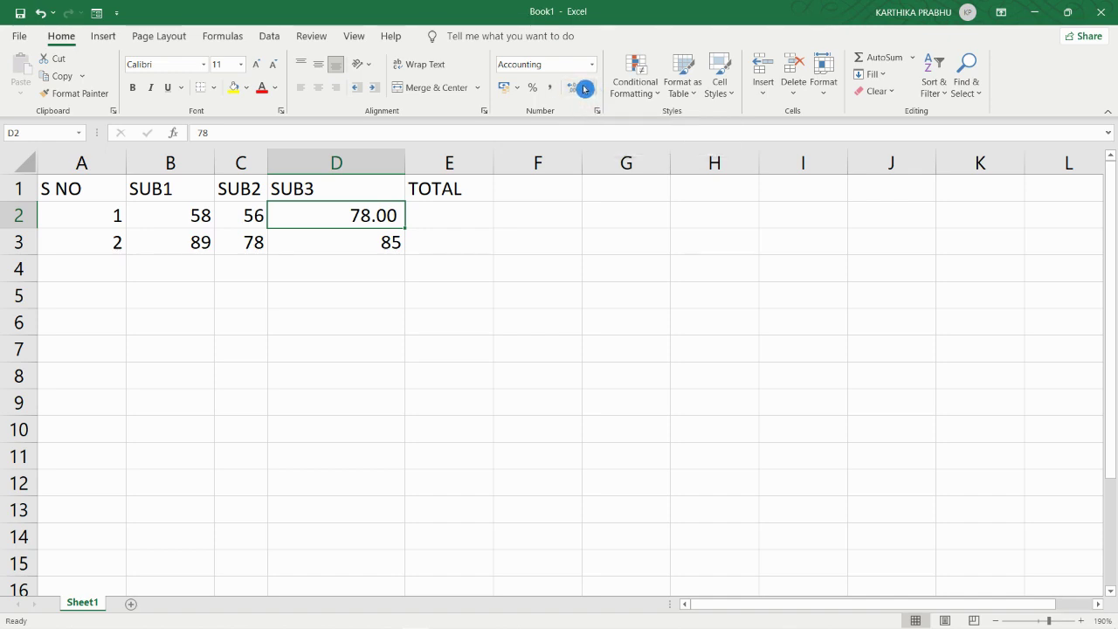
pyautogui.click(576, 85)
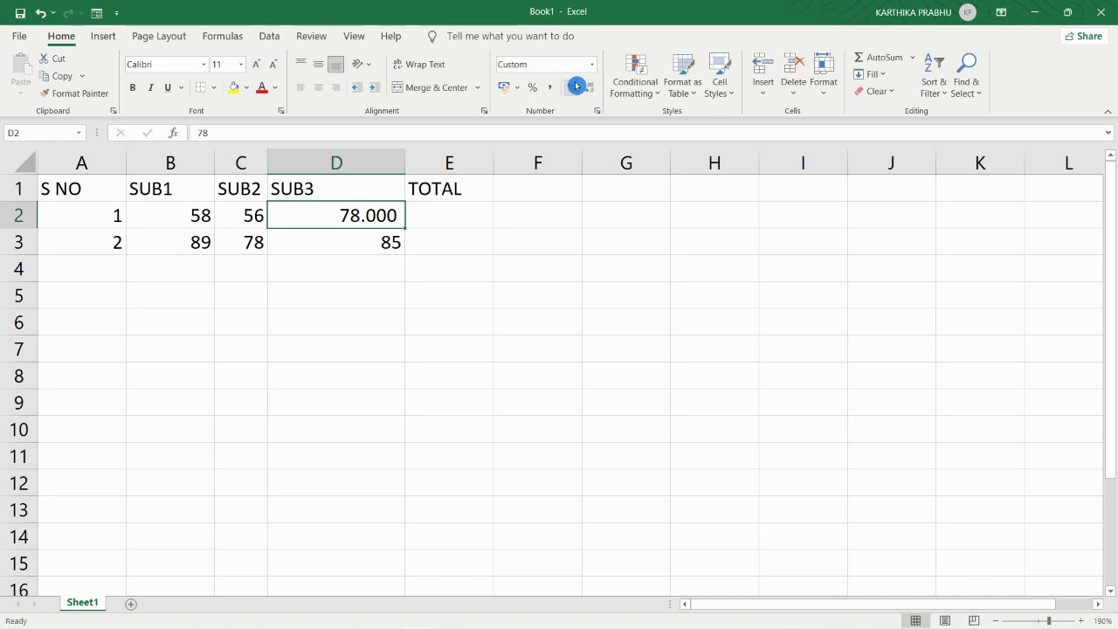
pyautogui.click(577, 86)
pyautogui.click(576, 86)
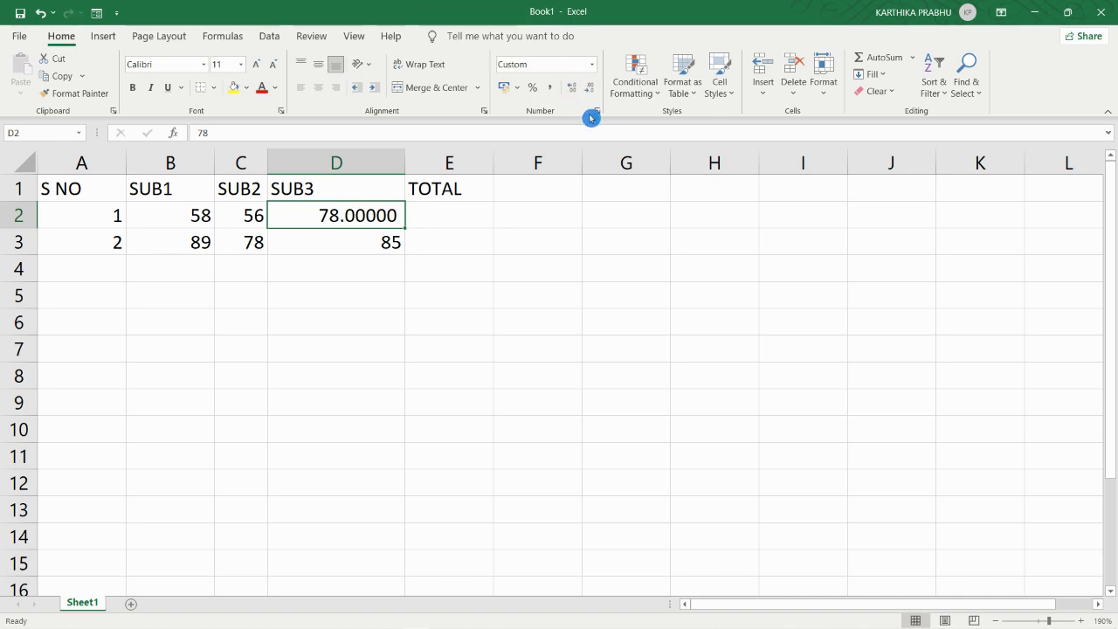
# - Decrease the decimals of cell D2 to one decimal place
pyautogui.click(598, 90)
pyautogui.click(597, 90)
pyautogui.click(598, 90)
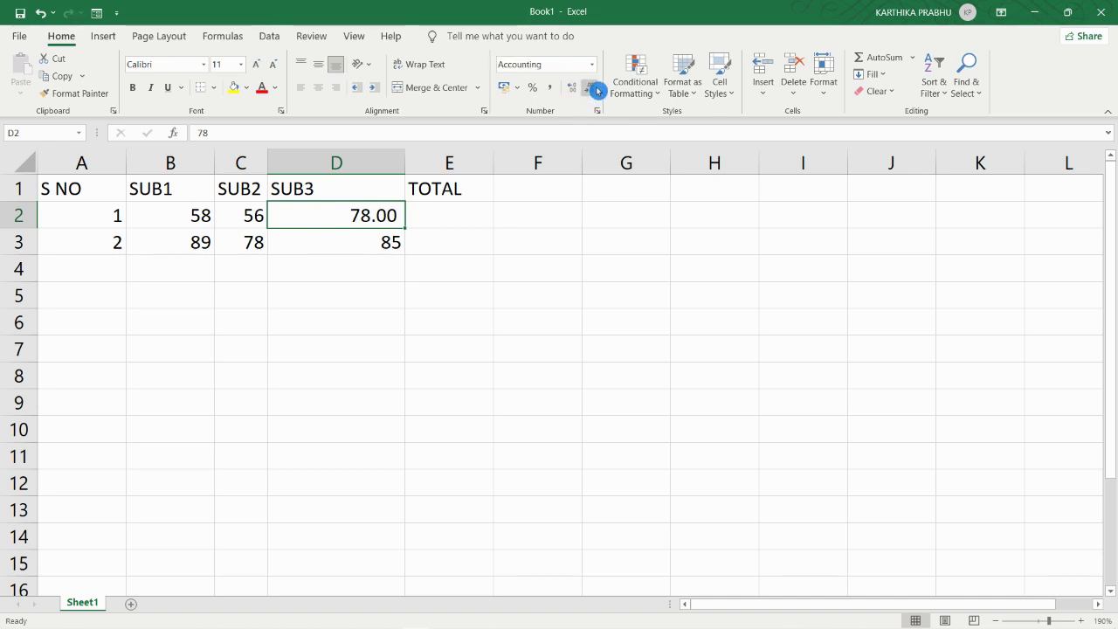
pyautogui.click(597, 90)
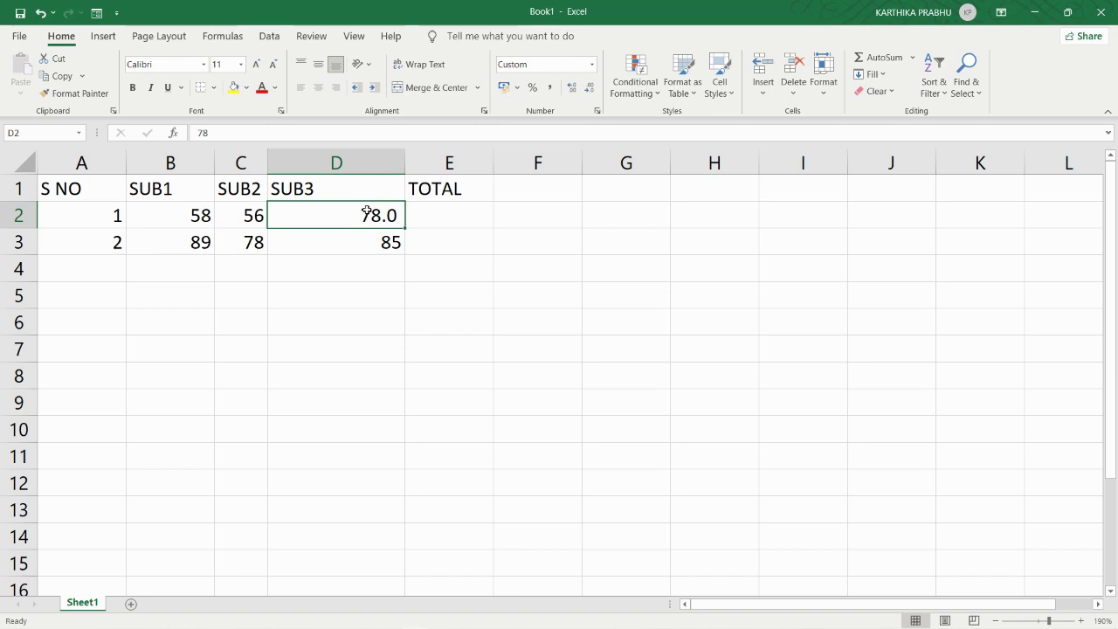
# - Replace the SUB3 mark in D2 with 78.89 and select that cell again
pyautogui.write('78.89')
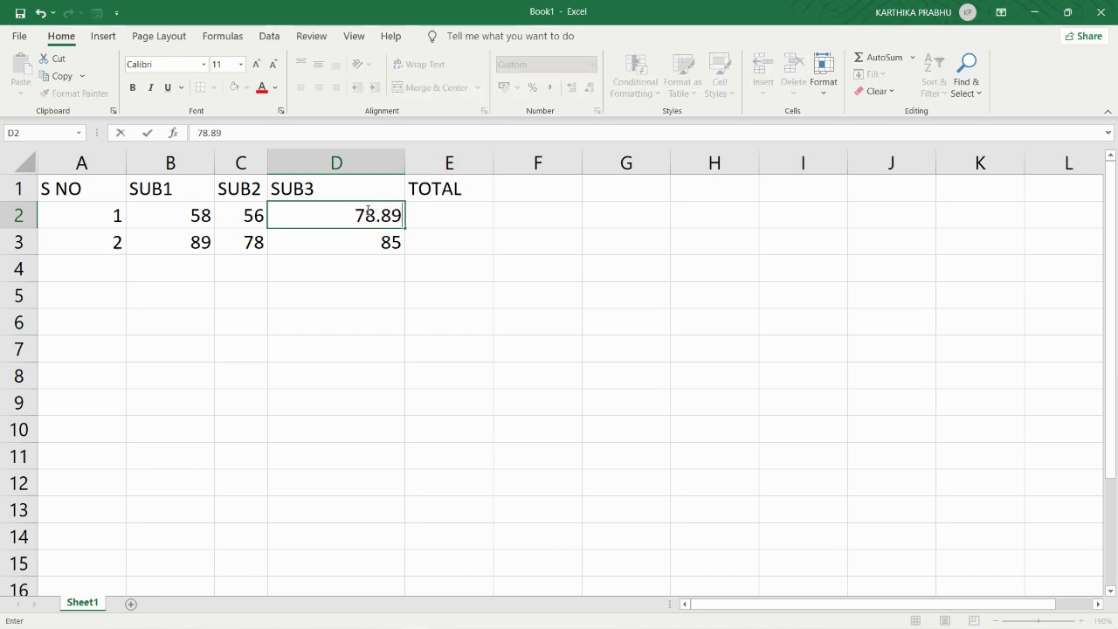
pyautogui.press('Return')
pyautogui.click(367, 214)
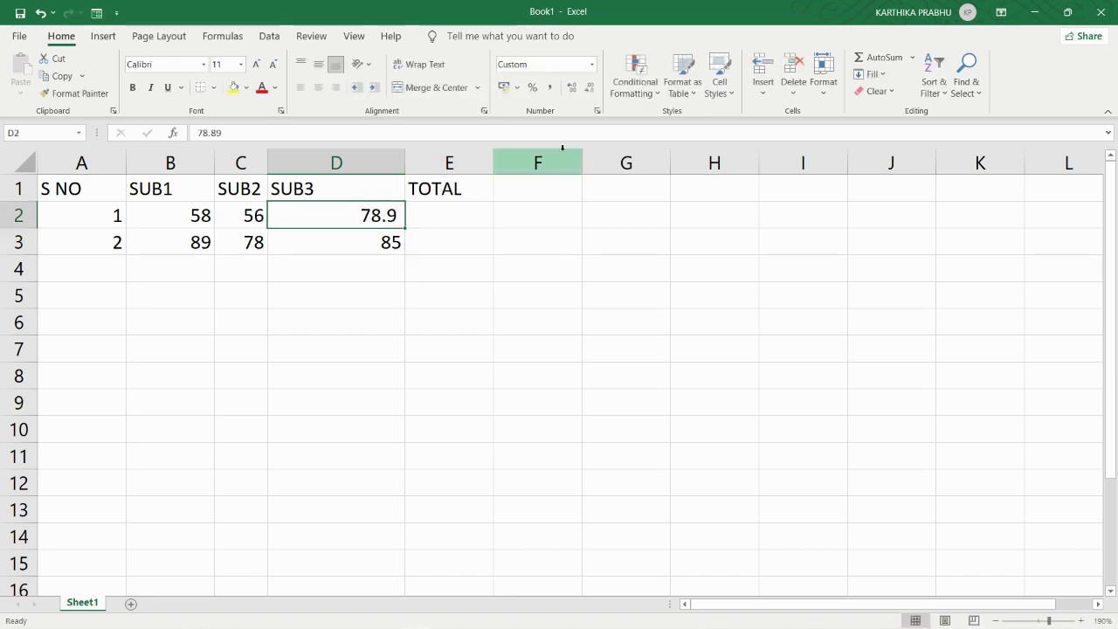
# - Increase the decimals of the 78.89 mark in D2 to four places, and decrease them back to one
pyautogui.click(577, 93)
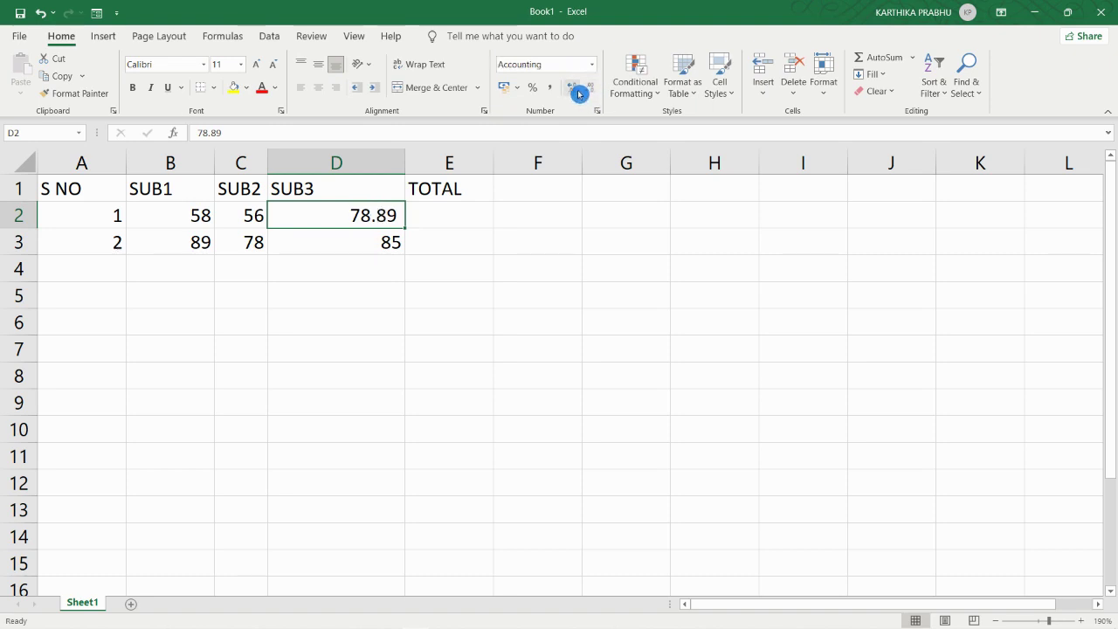
pyautogui.click(577, 94)
pyautogui.click(577, 94)
pyautogui.click(590, 94)
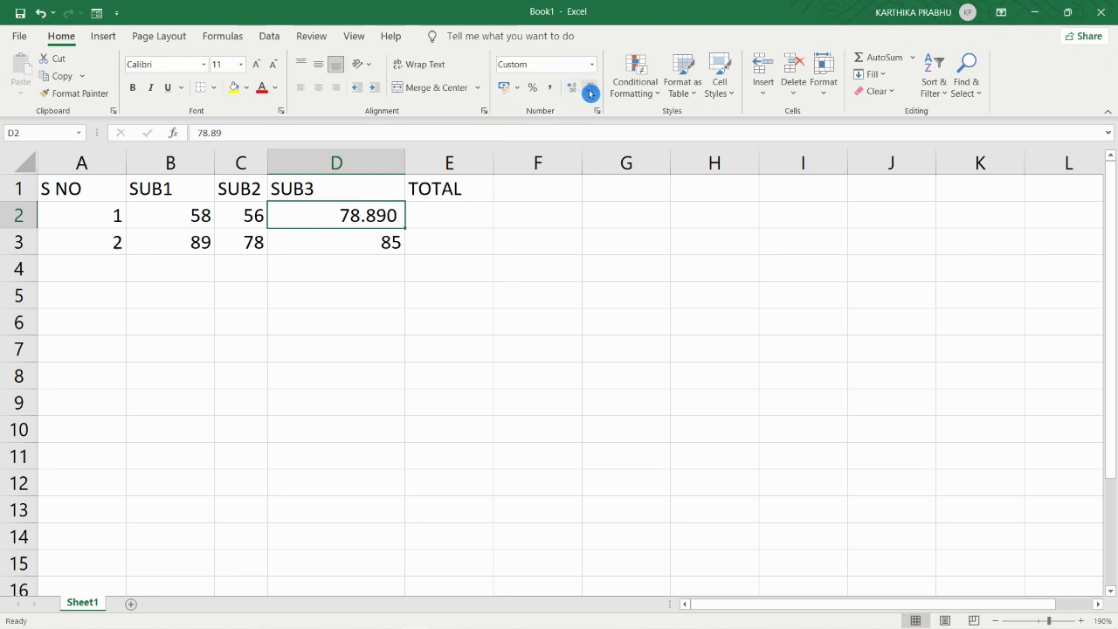
pyautogui.click(591, 94)
pyautogui.click(590, 94)
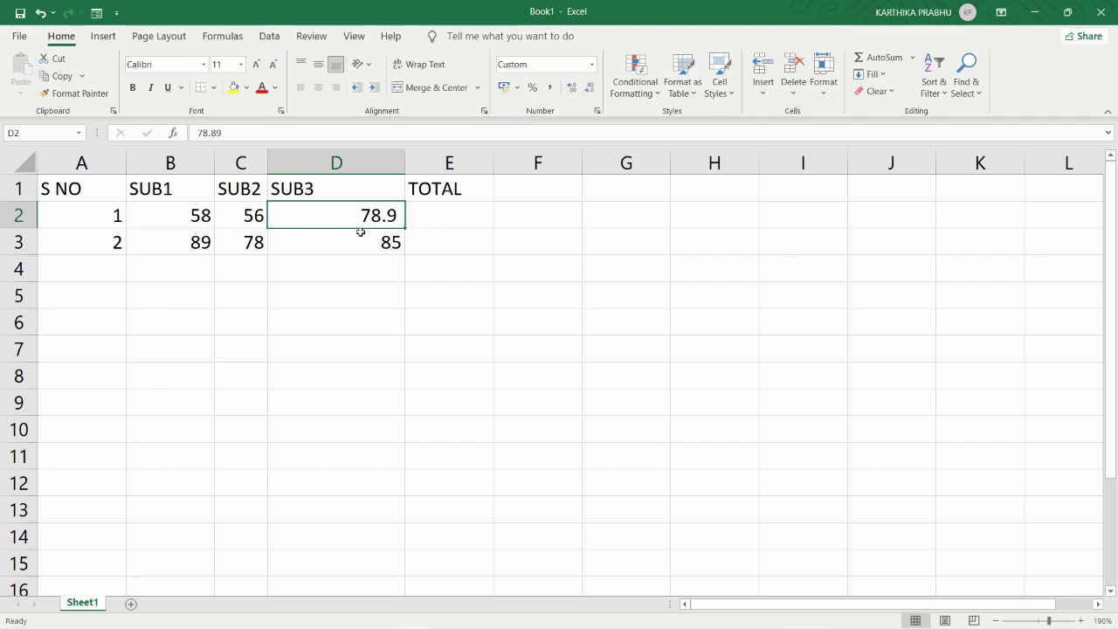